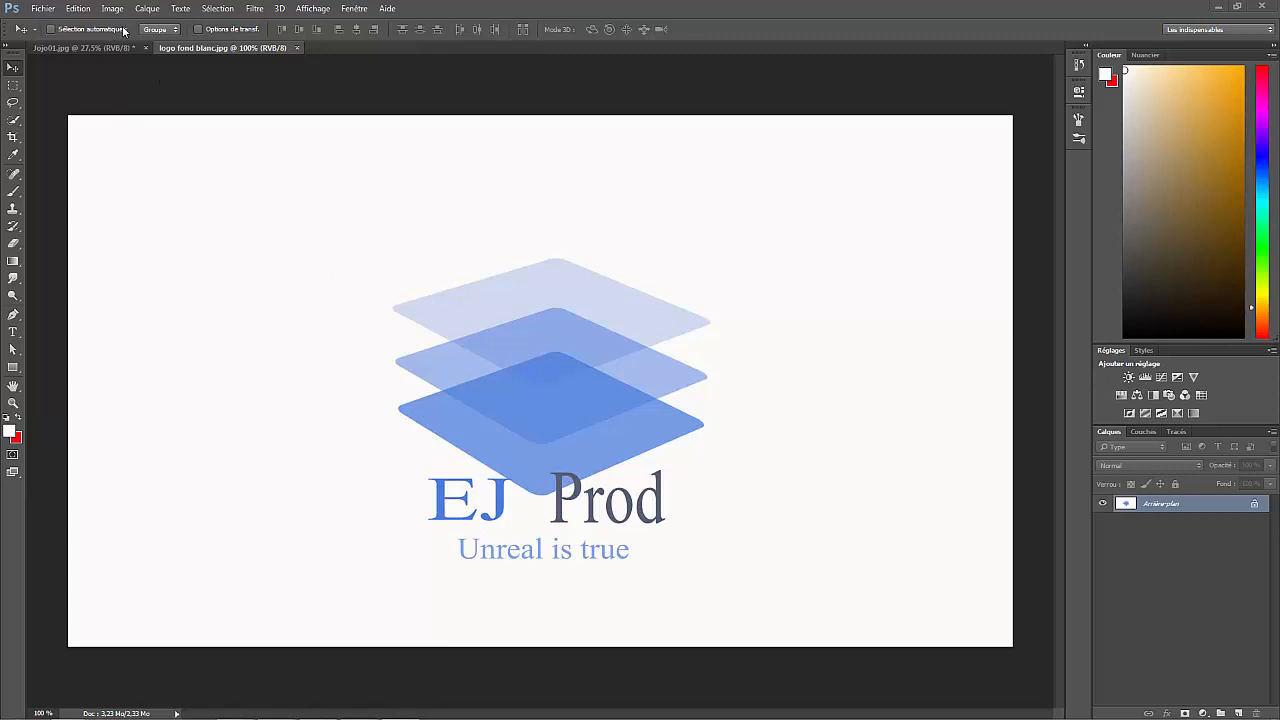
Darken the logo image with Brightness/Contrast, setting brightness to -80 and contrast to -25.
{"action": "left_click", "coordinate": [148, 9]}
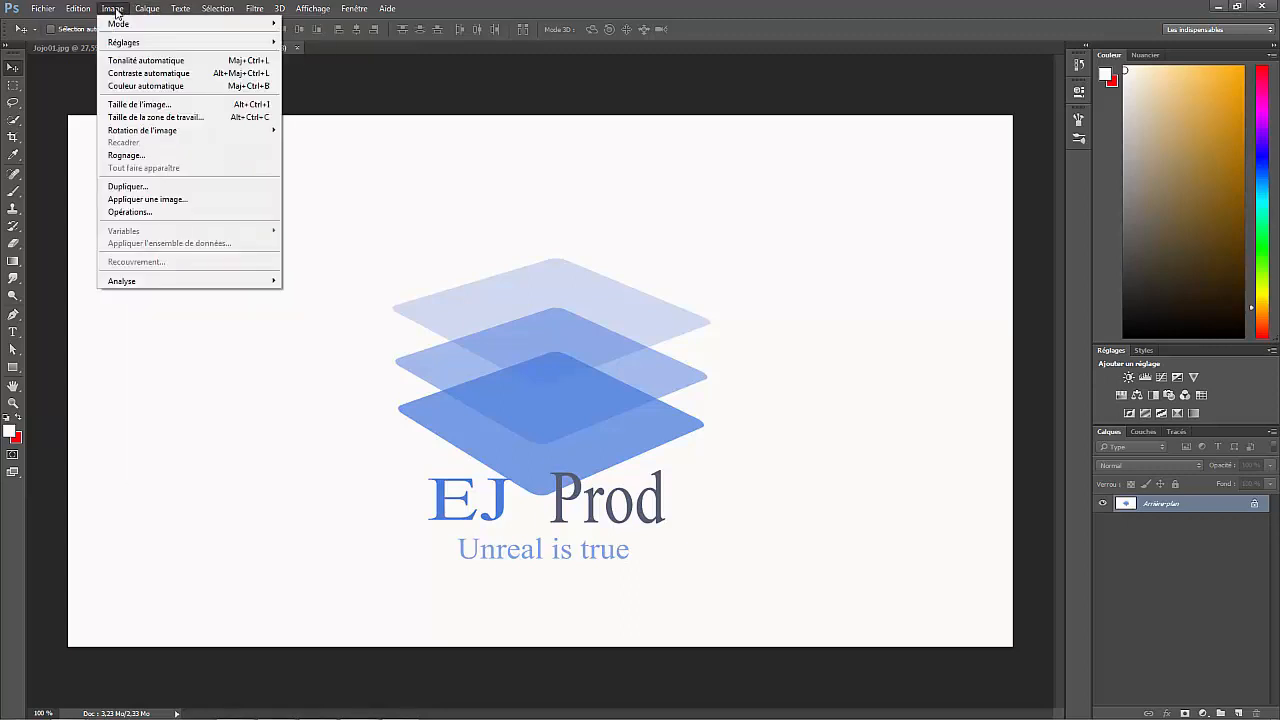
{"action": "mouse_move", "coordinate": [124, 42]}
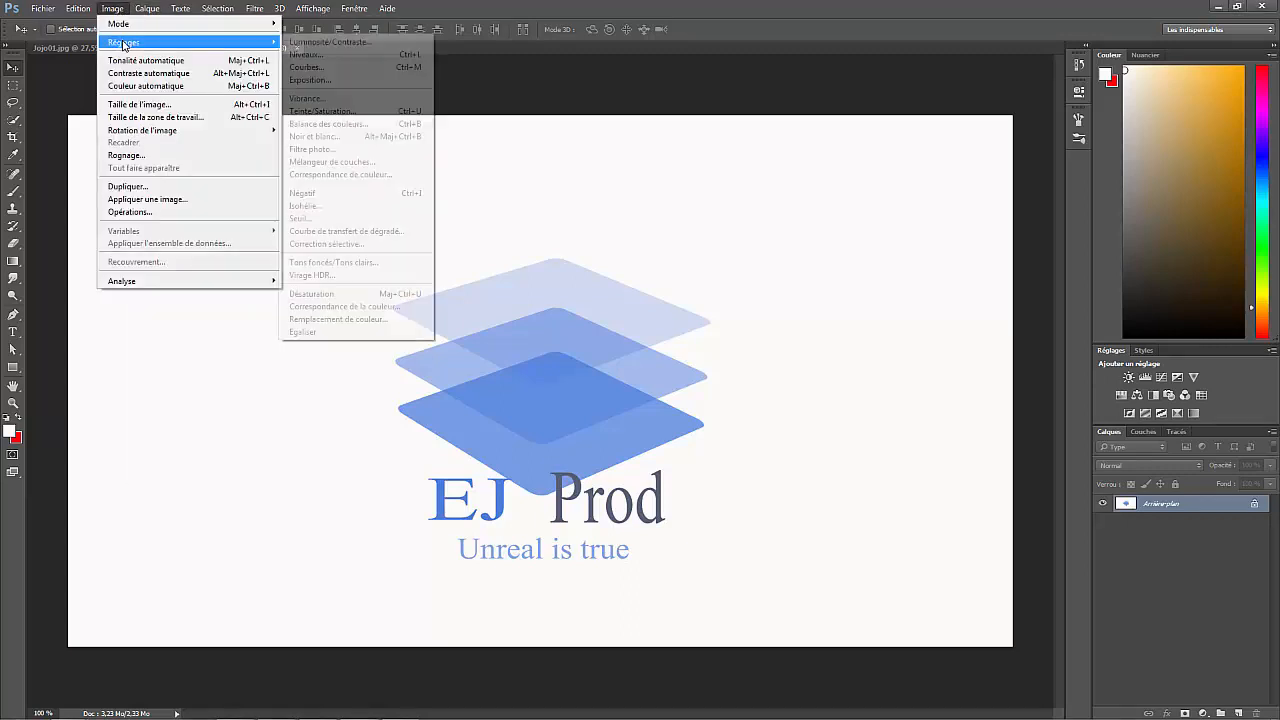
{"action": "left_click", "coordinate": [329, 44]}
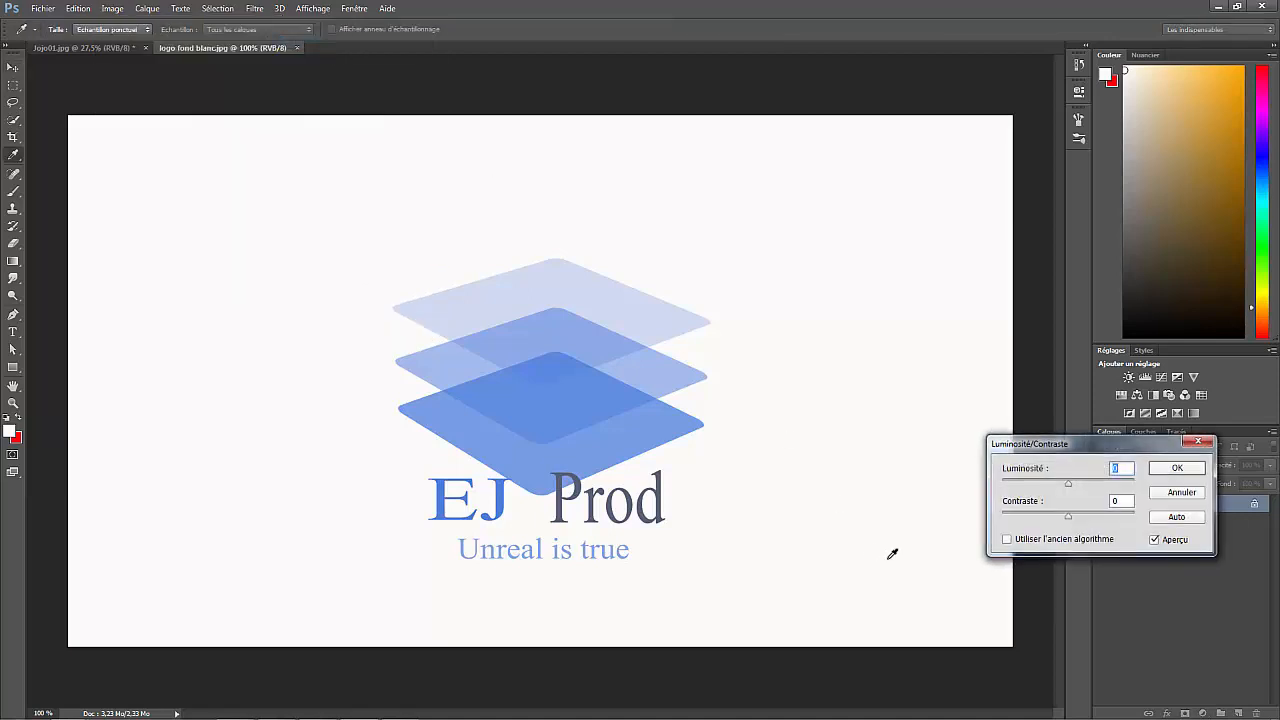
{"action": "left_click_drag", "start_coordinate": [1071, 489], "coordinate": [1038, 517]}
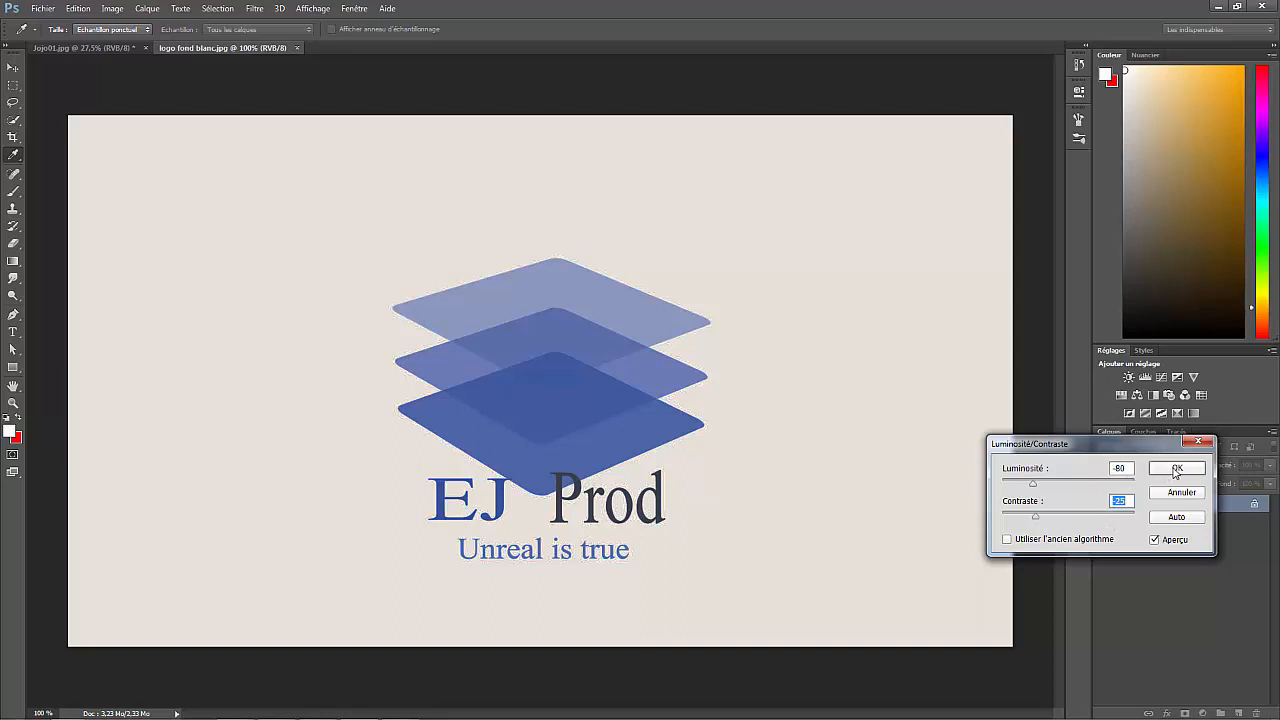
{"action": "left_click", "coordinate": [1176, 469]}
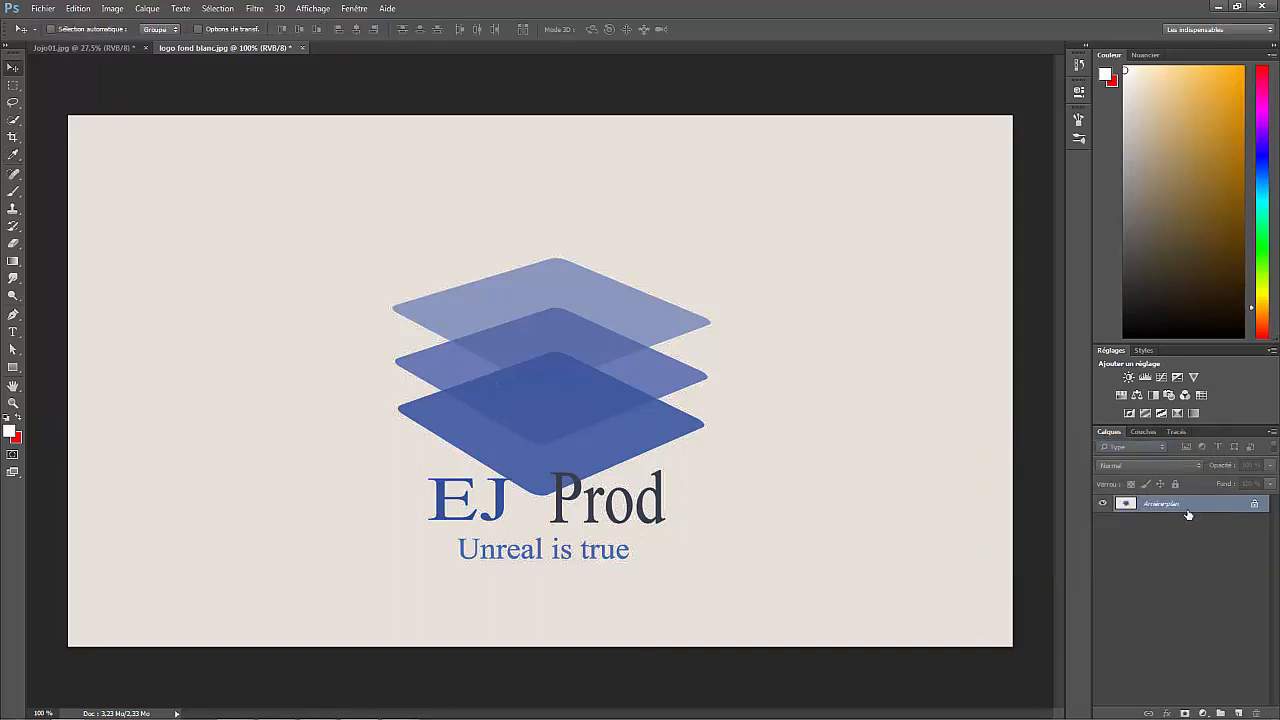
Select the light background around the logo by colour range with a tolerance of 147.
{"action": "left_click", "coordinate": [217, 8]}
{"action": "left_click", "coordinate": [240, 137]}
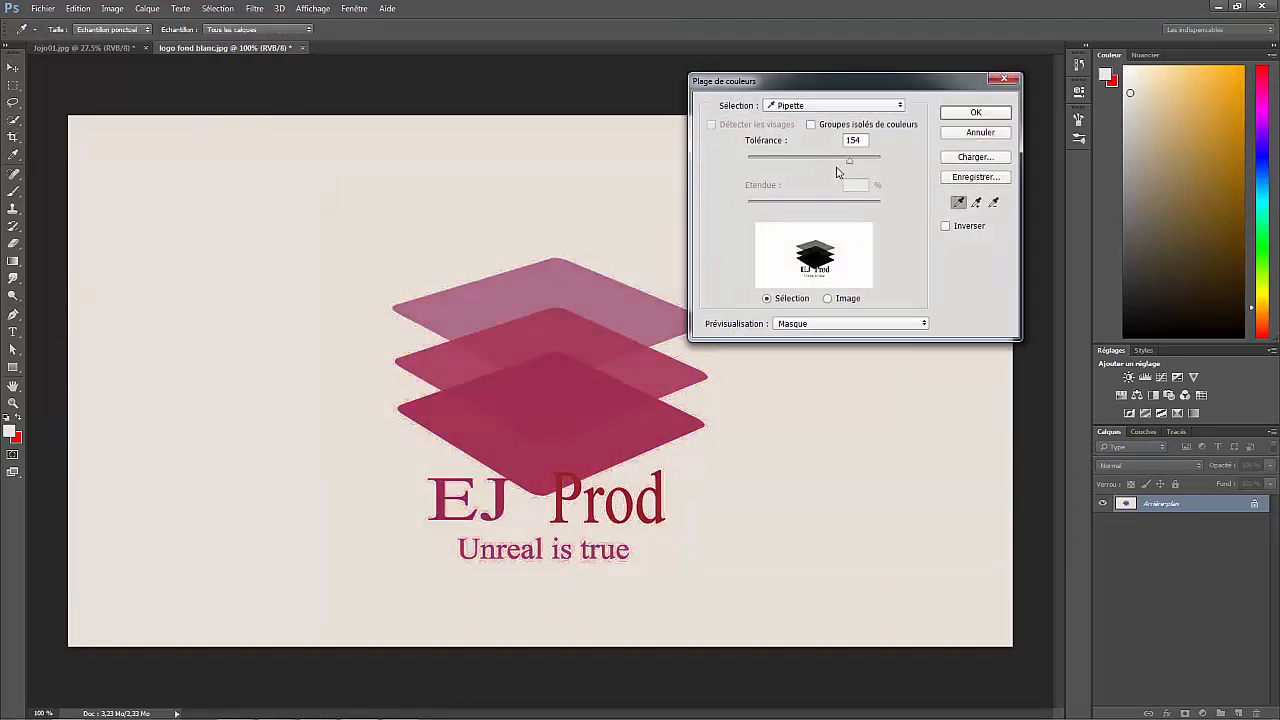
{"action": "left_click_drag", "start_coordinate": [849, 161], "coordinate": [828, 161]}
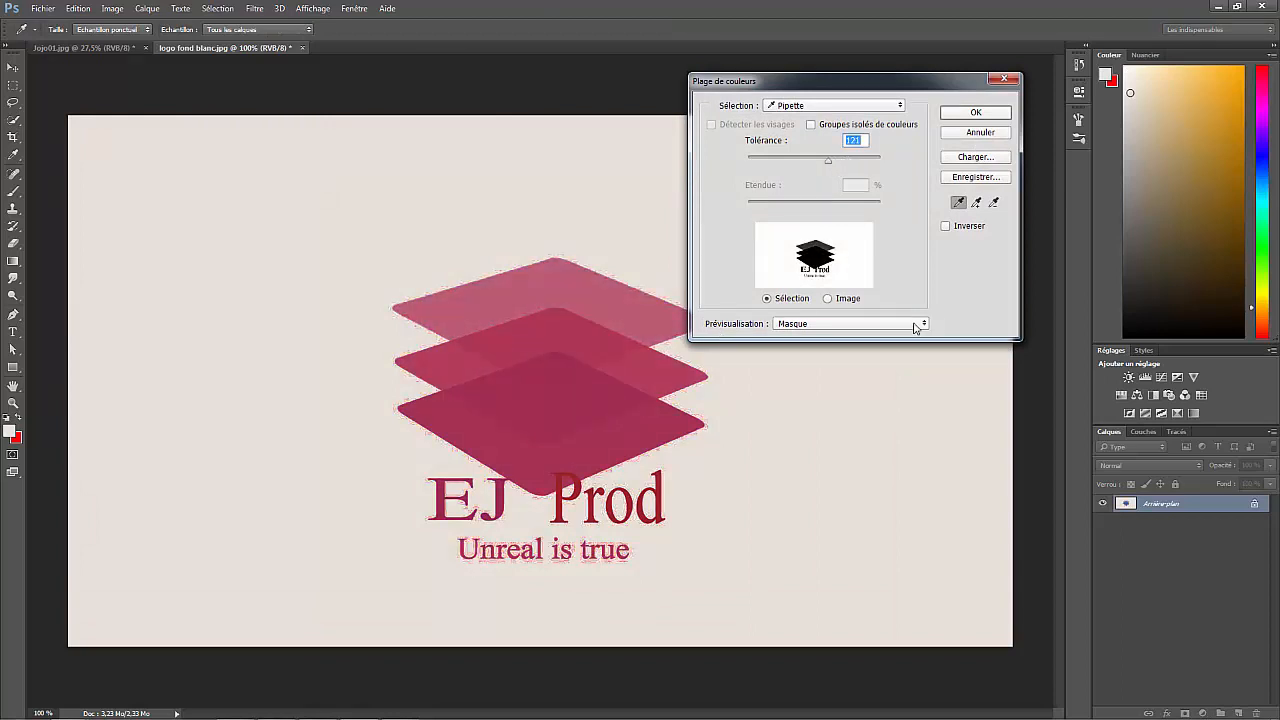
{"action": "mouse_move", "coordinate": [829, 164]}
{"action": "left_mouse_down"}
{"action": "mouse_move", "coordinate": [817, 165]}
{"action": "mouse_move", "coordinate": [843, 166]}
{"action": "mouse_move", "coordinate": [809, 166]}
{"action": "mouse_move", "coordinate": [826, 166]}
{"action": "left_mouse_up"}
{"action": "left_click_drag", "start_coordinate": [832, 164], "coordinate": [843, 165]}
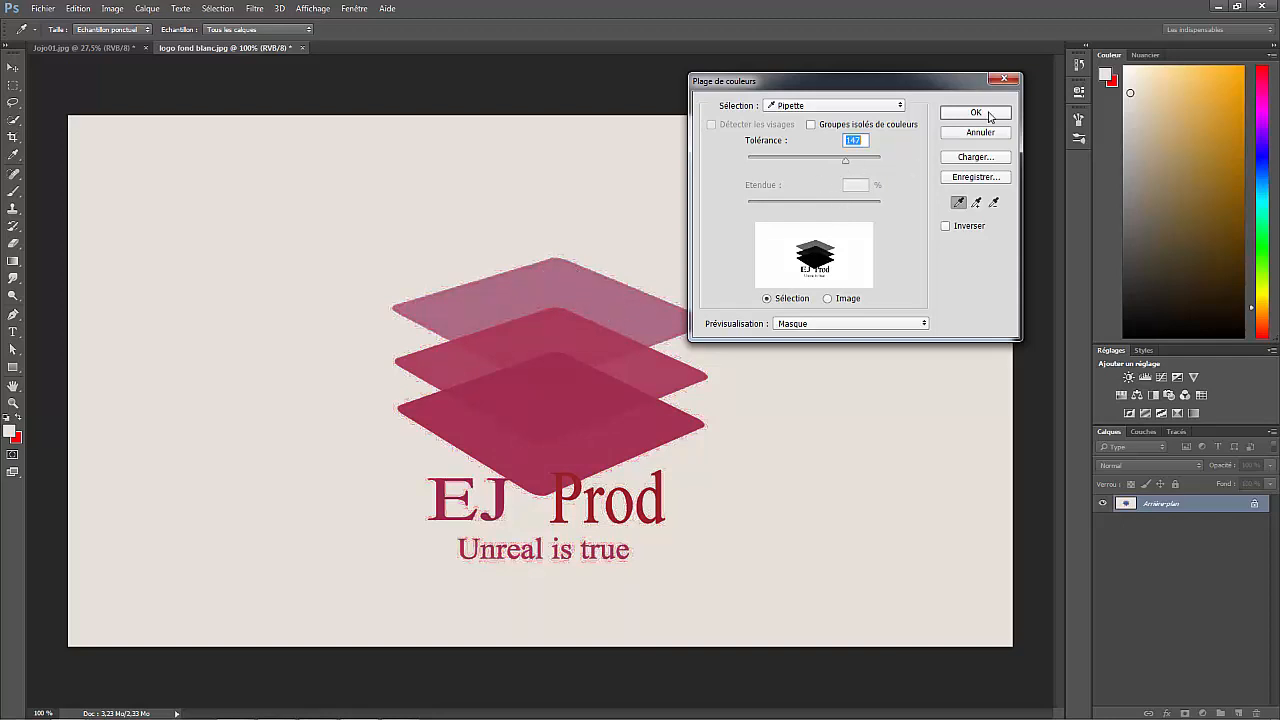
{"action": "left_click", "coordinate": [988, 114]}
{"action": "key", "text": "v"}
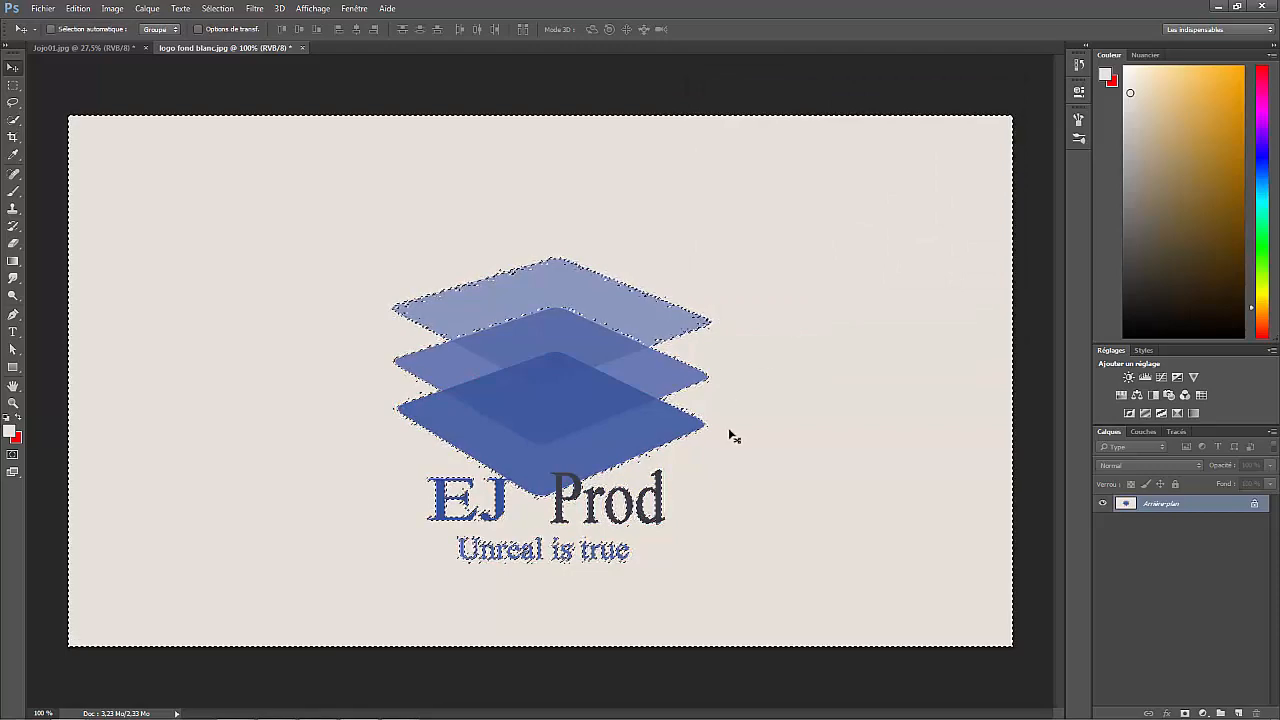
Invert the selection to isolate the logo, shift the artwork slightly up and left, and copy it.
{"action": "left_click", "coordinate": [215, 9]}
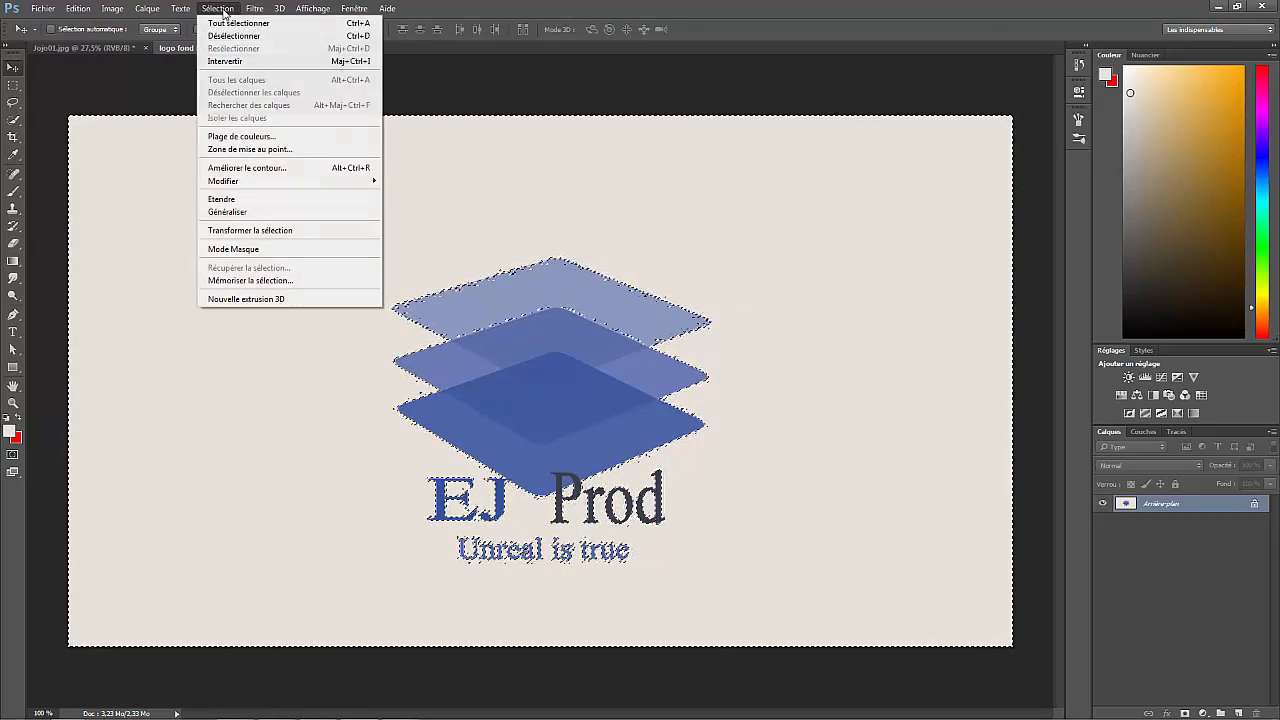
{"action": "left_click", "coordinate": [226, 62]}
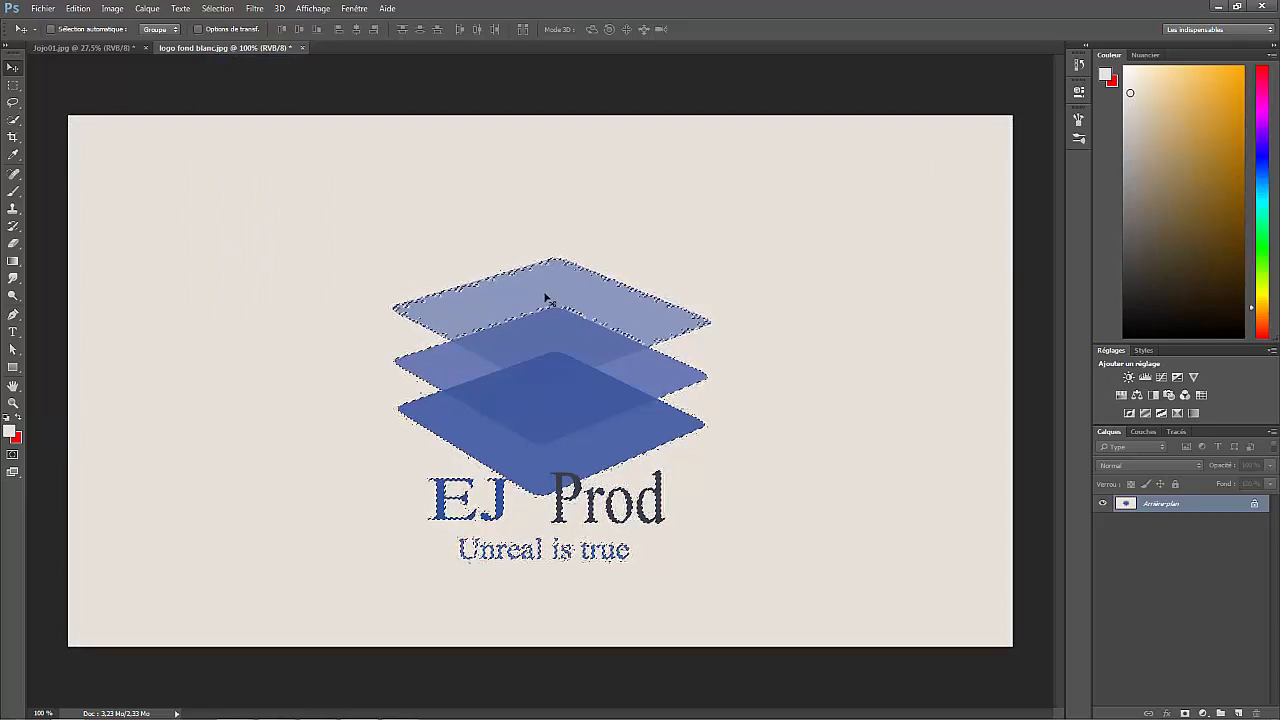
{"action": "mouse_move", "coordinate": [546, 298]}
{"action": "left_mouse_down"}
{"action": "mouse_move", "coordinate": [484, 306]}
{"action": "mouse_move", "coordinate": [285, 235]}
{"action": "mouse_move", "coordinate": [546, 280]}
{"action": "mouse_move", "coordinate": [543, 297]}
{"action": "left_mouse_up"}
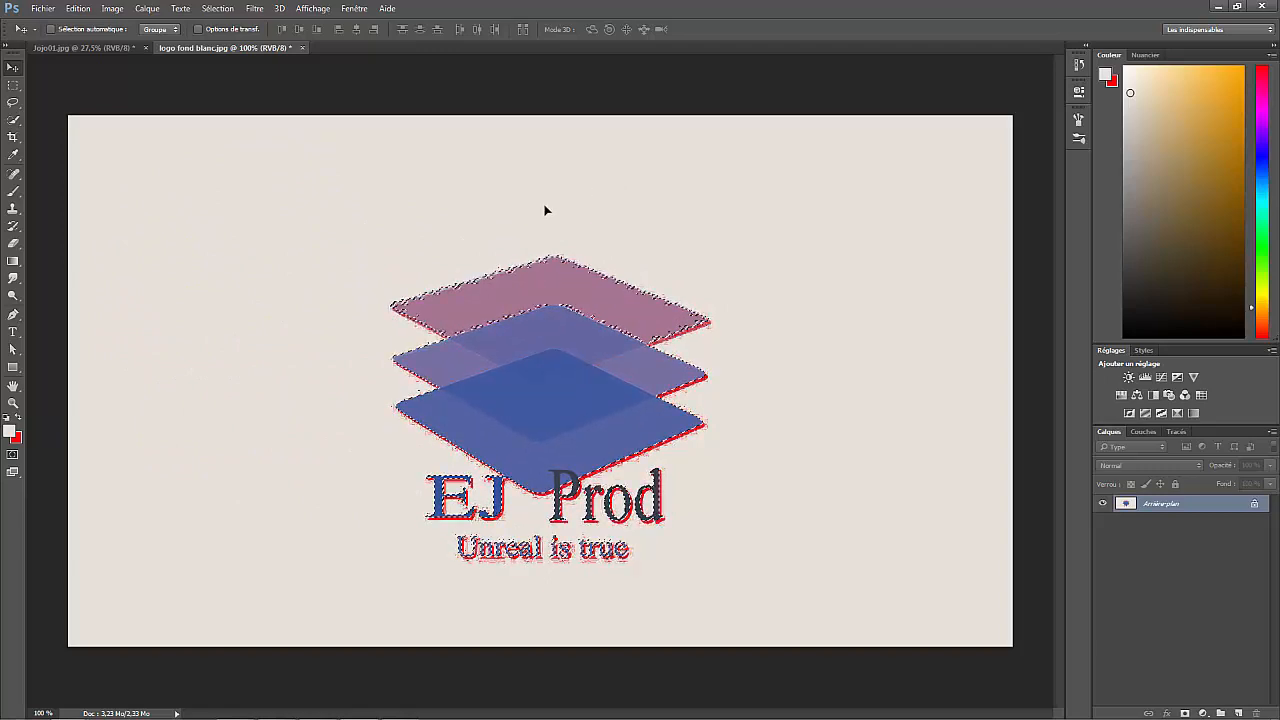
{"action": "left_click", "coordinate": [90, 10]}
{"action": "left_click", "coordinate": [111, 99]}
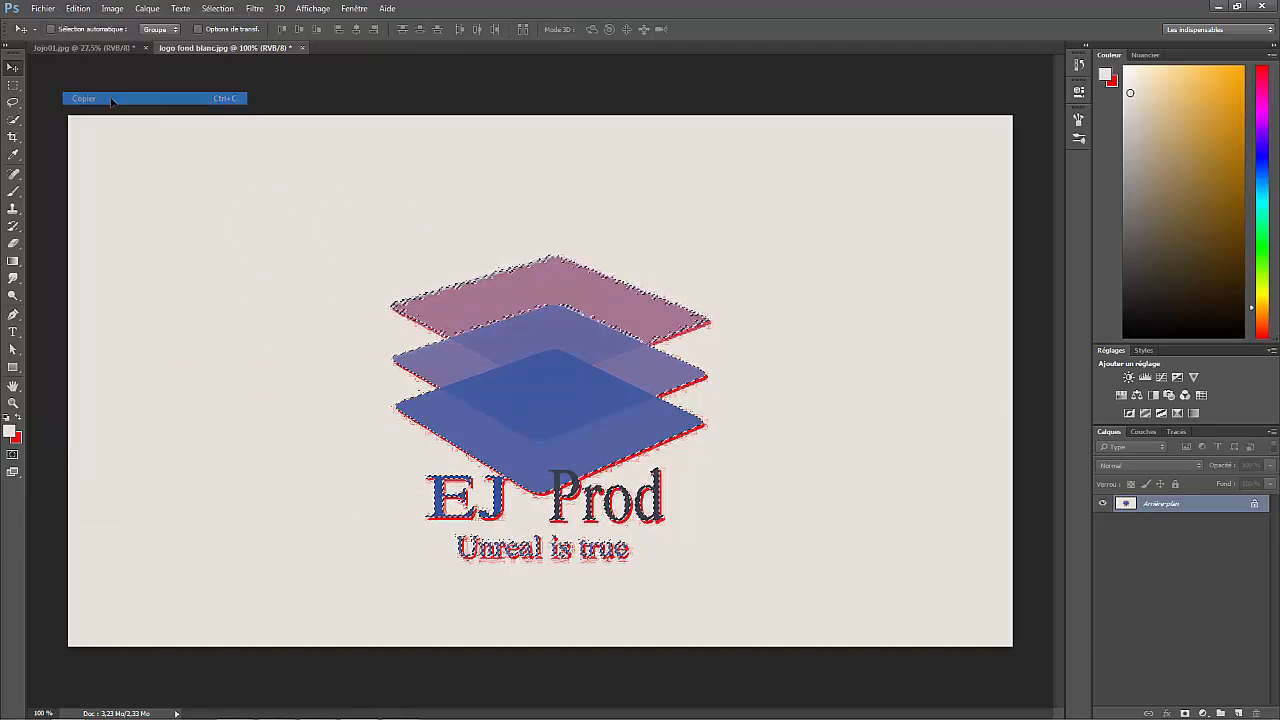
Paste the logo into Jojo01.jpg and place it just above the existing watermark in the photo's lower-right area.
{"action": "left_click", "coordinate": [110, 50]}
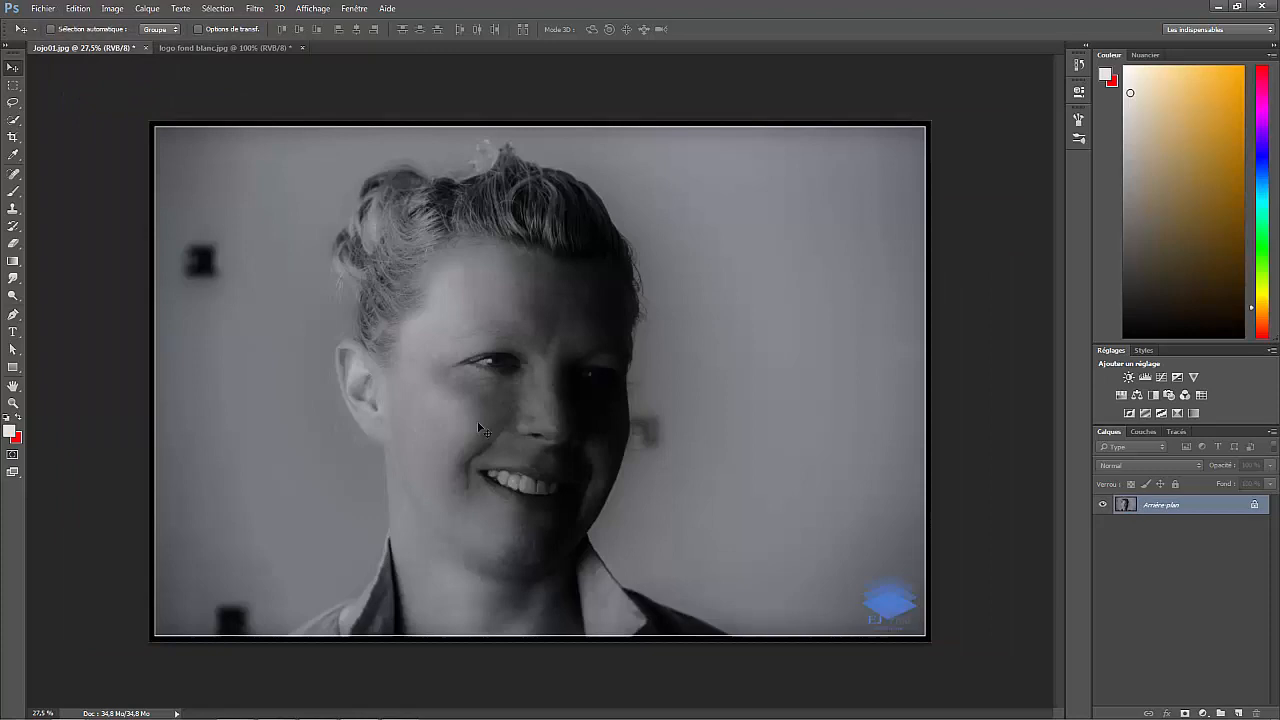
{"action": "left_click", "coordinate": [84, 9]}
{"action": "left_click", "coordinate": [84, 124]}
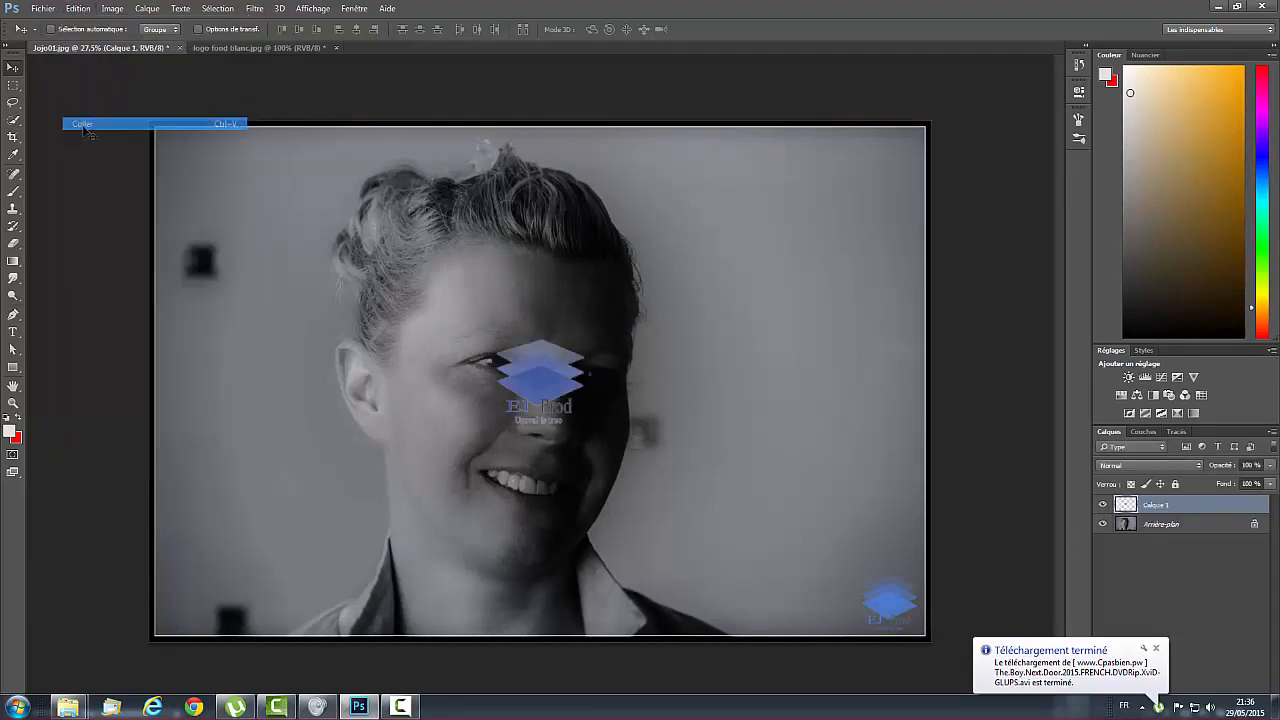
{"action": "left_click_drag", "start_coordinate": [532, 385], "coordinate": [850, 494]}
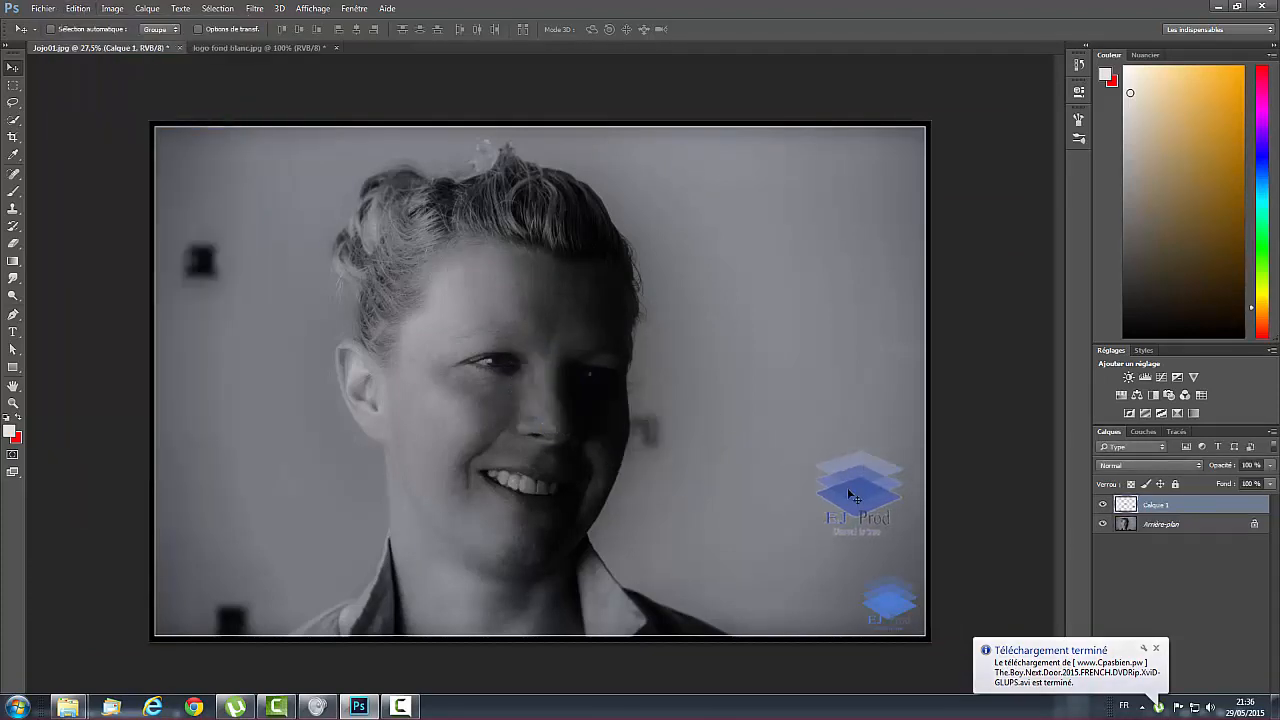
Brighten the pasted logo layer with Brightness/Contrast, setting brightness to 45 and contrast to 60.
{"action": "left_click", "coordinate": [110, 10]}
{"action": "mouse_move", "coordinate": [122, 46]}
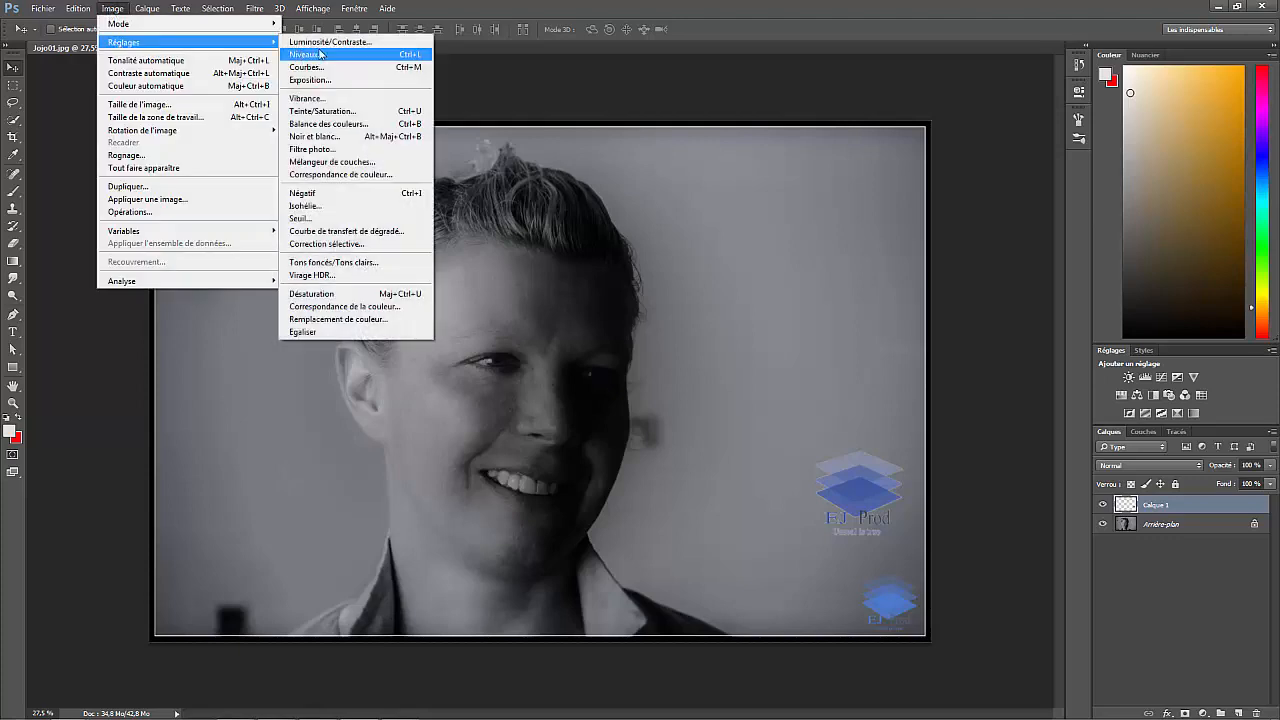
{"action": "left_click", "coordinate": [330, 42]}
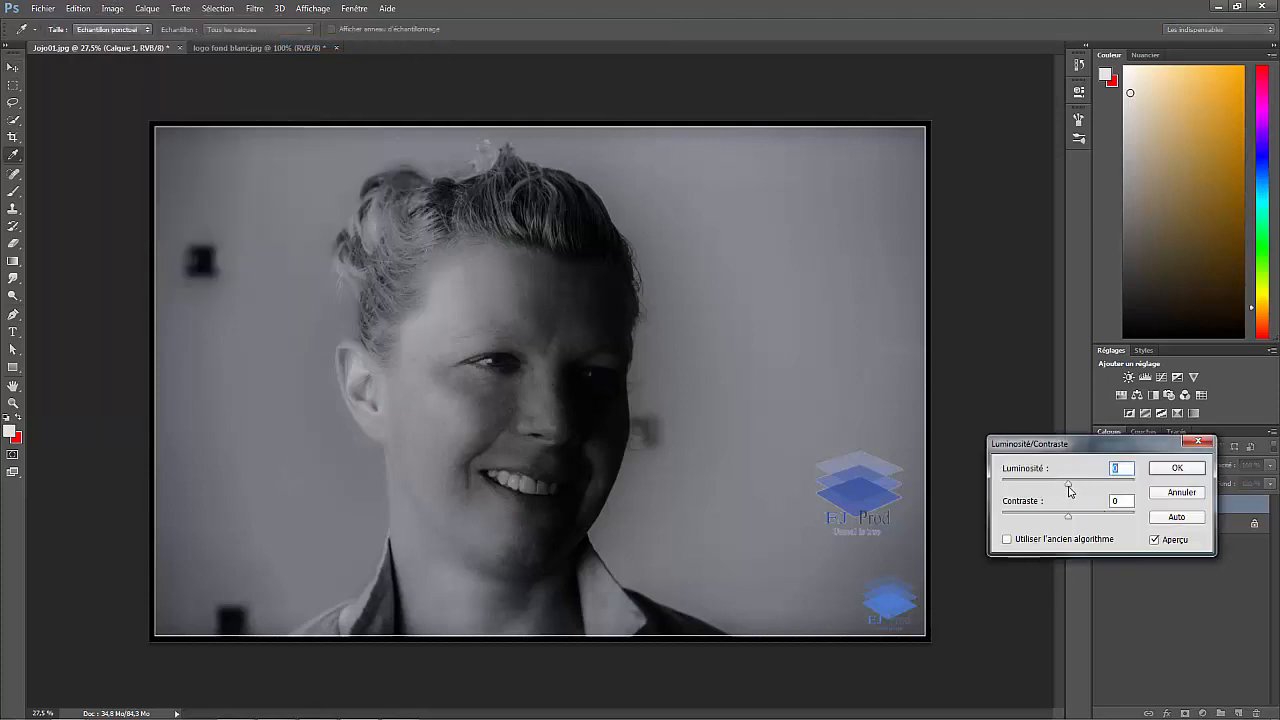
{"action": "left_click_drag", "start_coordinate": [1068, 488], "coordinate": [1080, 518]}
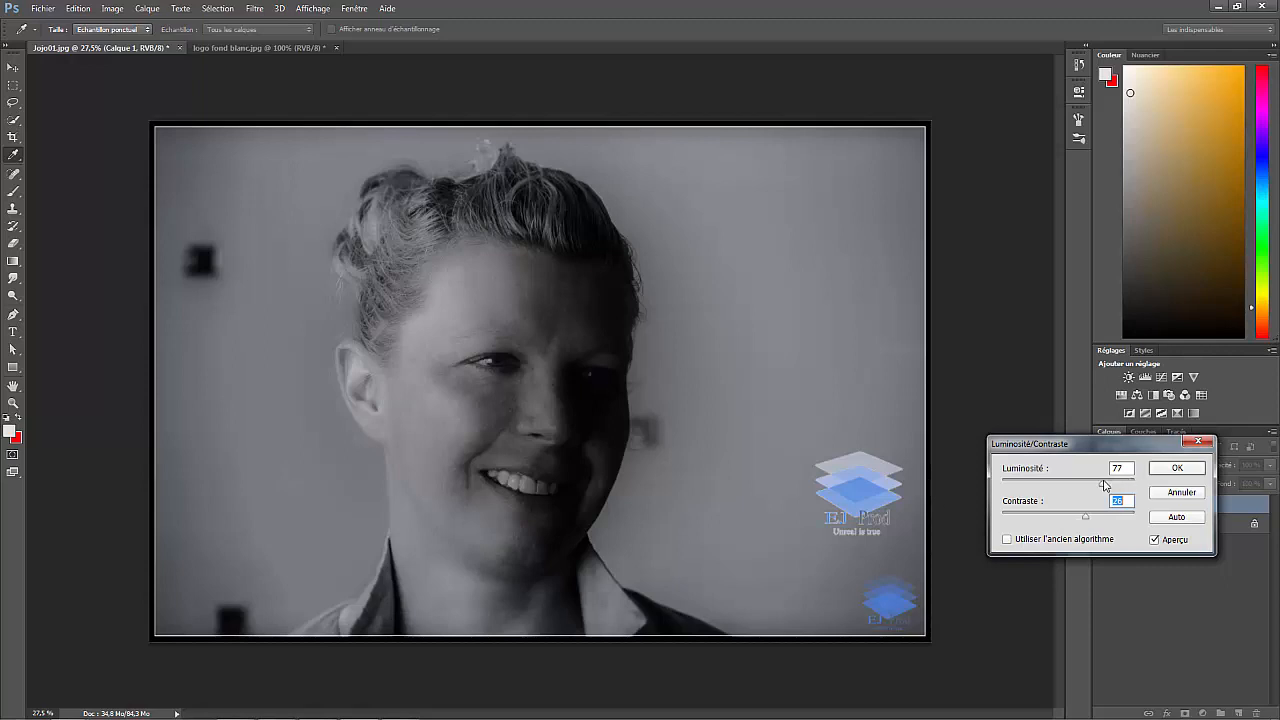
{"action": "mouse_move", "coordinate": [1103, 487]}
{"action": "left_mouse_down"}
{"action": "mouse_move", "coordinate": [1081, 490]}
{"action": "mouse_move", "coordinate": [1102, 521]}
{"action": "mouse_move", "coordinate": [1076, 521]}
{"action": "mouse_move", "coordinate": [1114, 521]}
{"action": "mouse_move", "coordinate": [1090, 488]}
{"action": "left_mouse_up"}
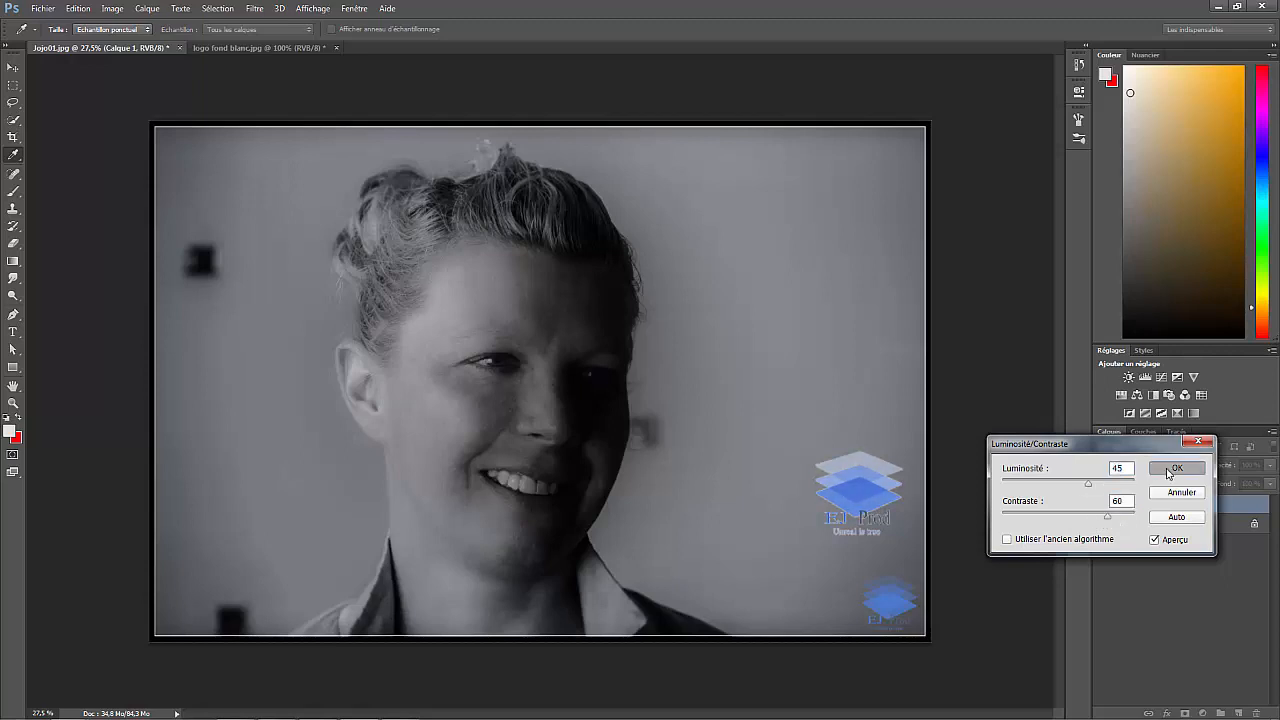
{"action": "left_click", "coordinate": [1176, 468]}
{"action": "key", "text": "v"}
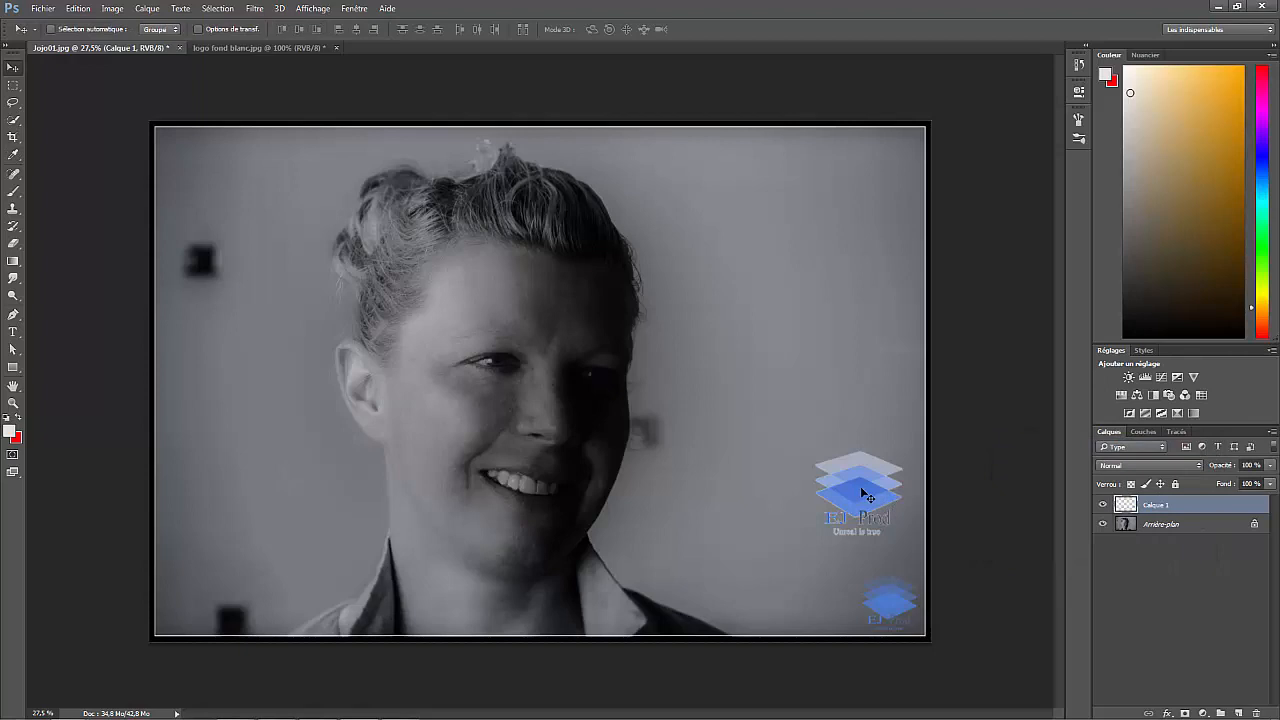
Scale the pasted logo down to about 64% width and 58% height with Free Transform.
{"action": "key", "text": "ctrl+t"}
{"action": "left_click_drag", "start_coordinate": [901, 451], "coordinate": [873, 485]}
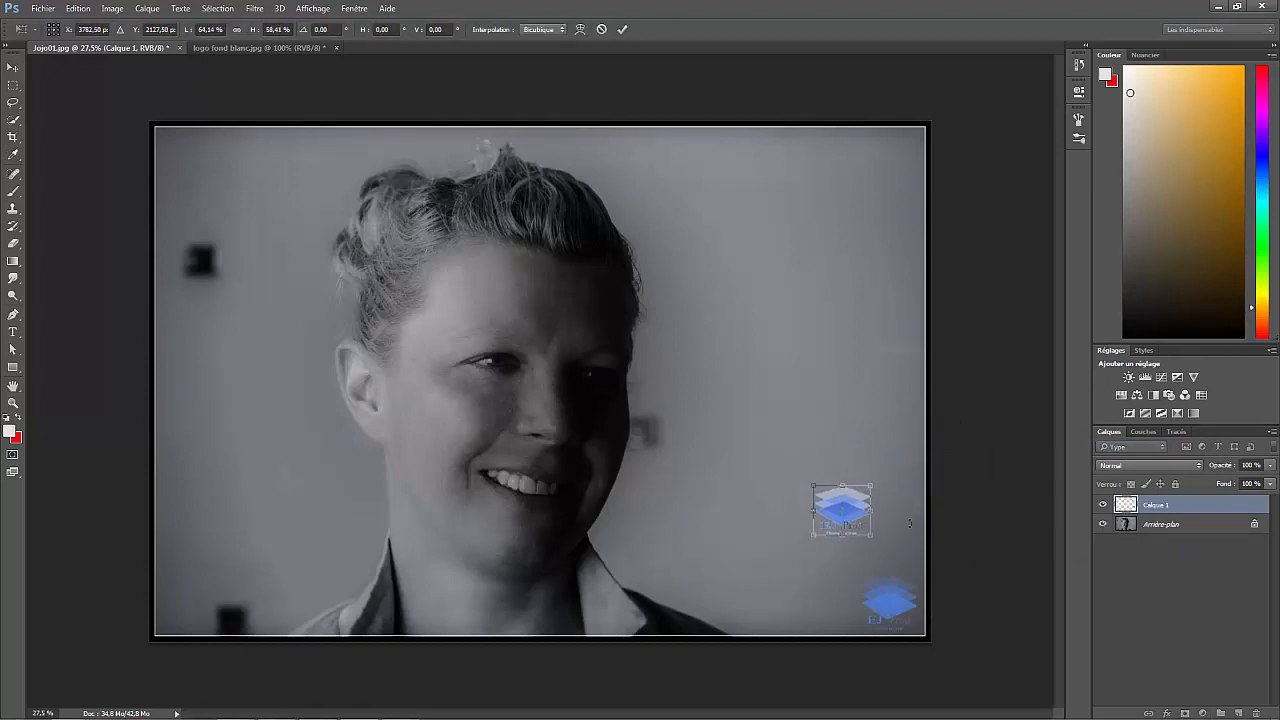
{"action": "key", "text": "Return"}
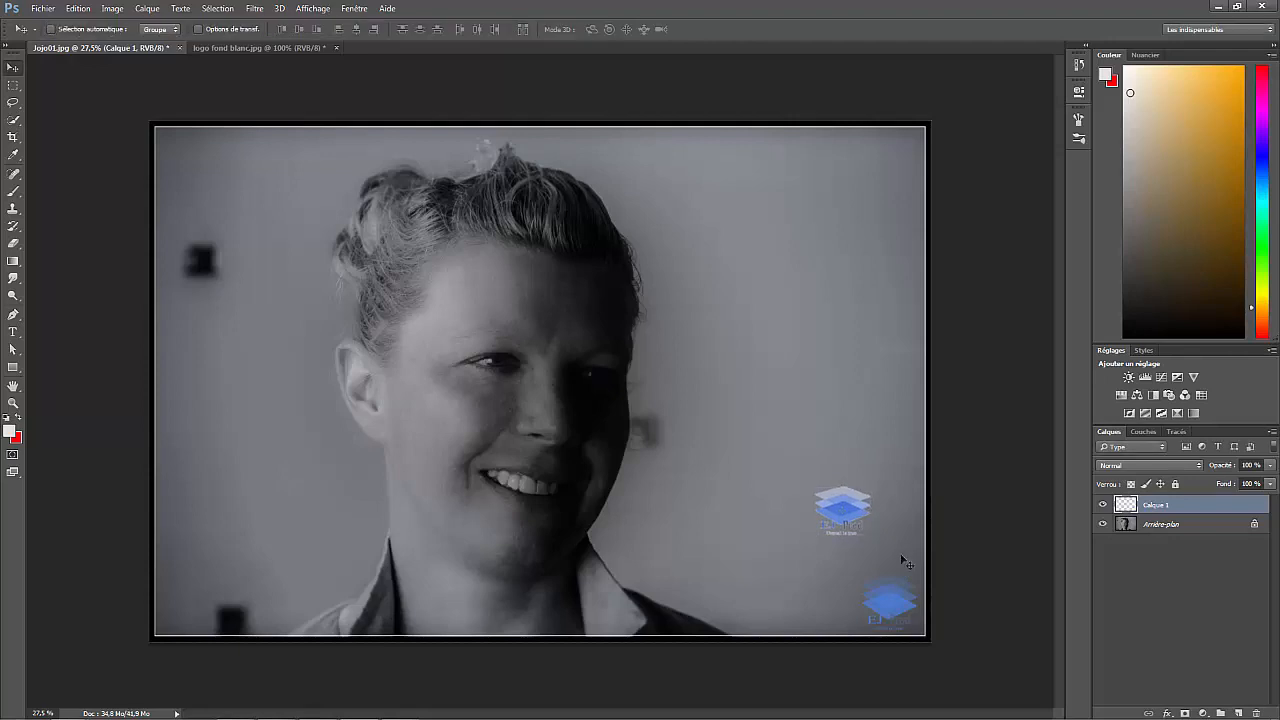
Reduce the pasted logo layer's opacity to 47% and move the logo beside the existing watermark, on its left.
{"action": "left_click", "coordinate": [1271, 466]}
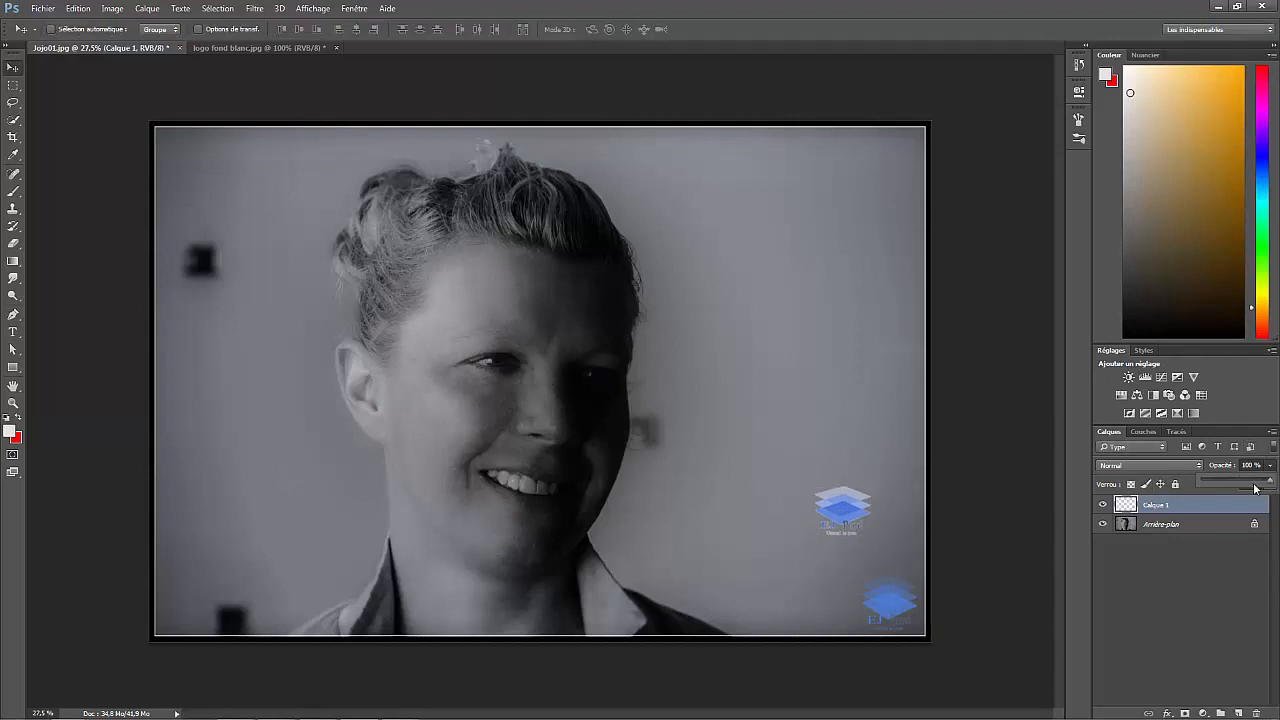
{"action": "left_click_drag", "start_coordinate": [1268, 484], "coordinate": [1235, 486]}
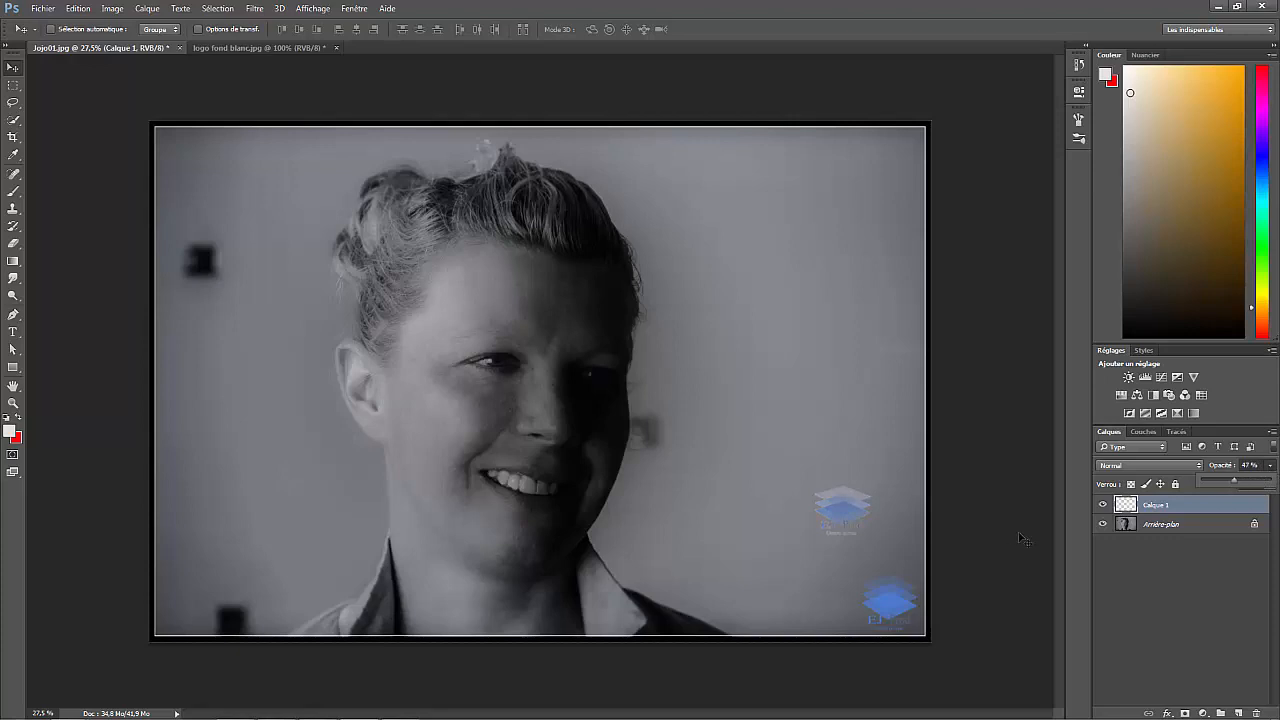
{"action": "left_click_drag", "start_coordinate": [842, 510], "coordinate": [818, 593]}
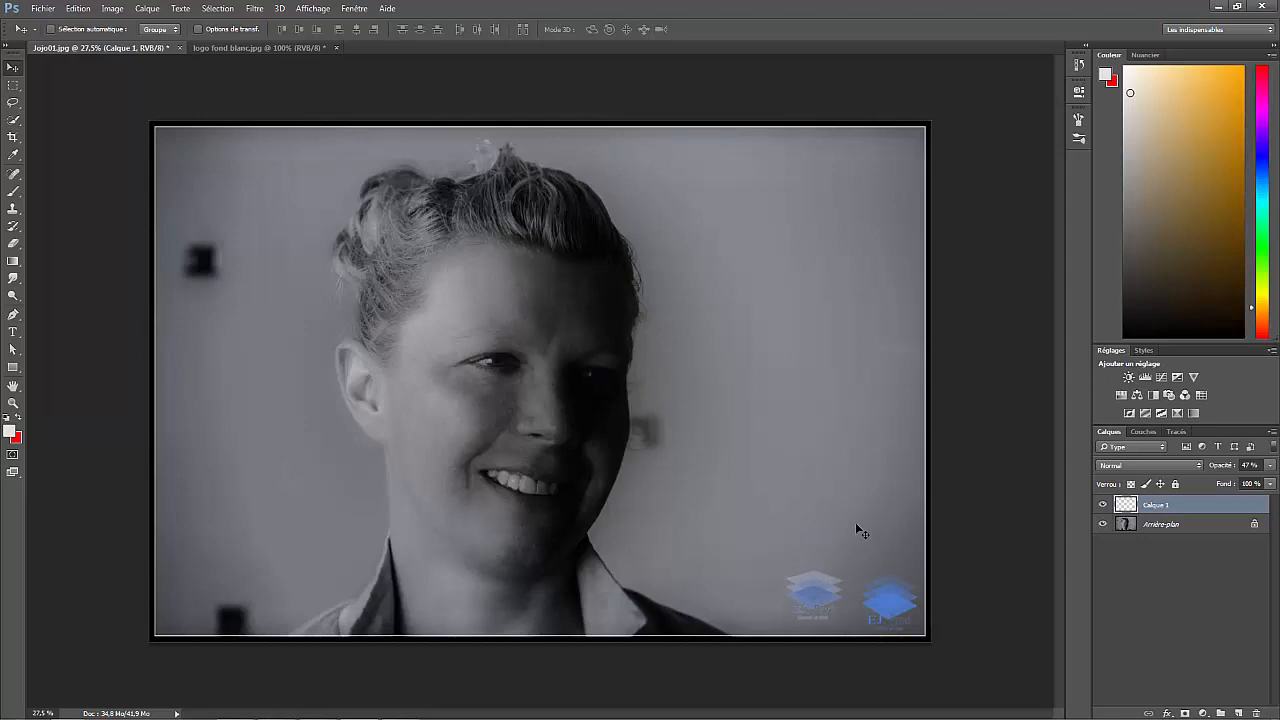
Check the pixel dimensions of logo fond blanc.jpg in the image size settings without changing them.
{"action": "left_click", "coordinate": [225, 48]}
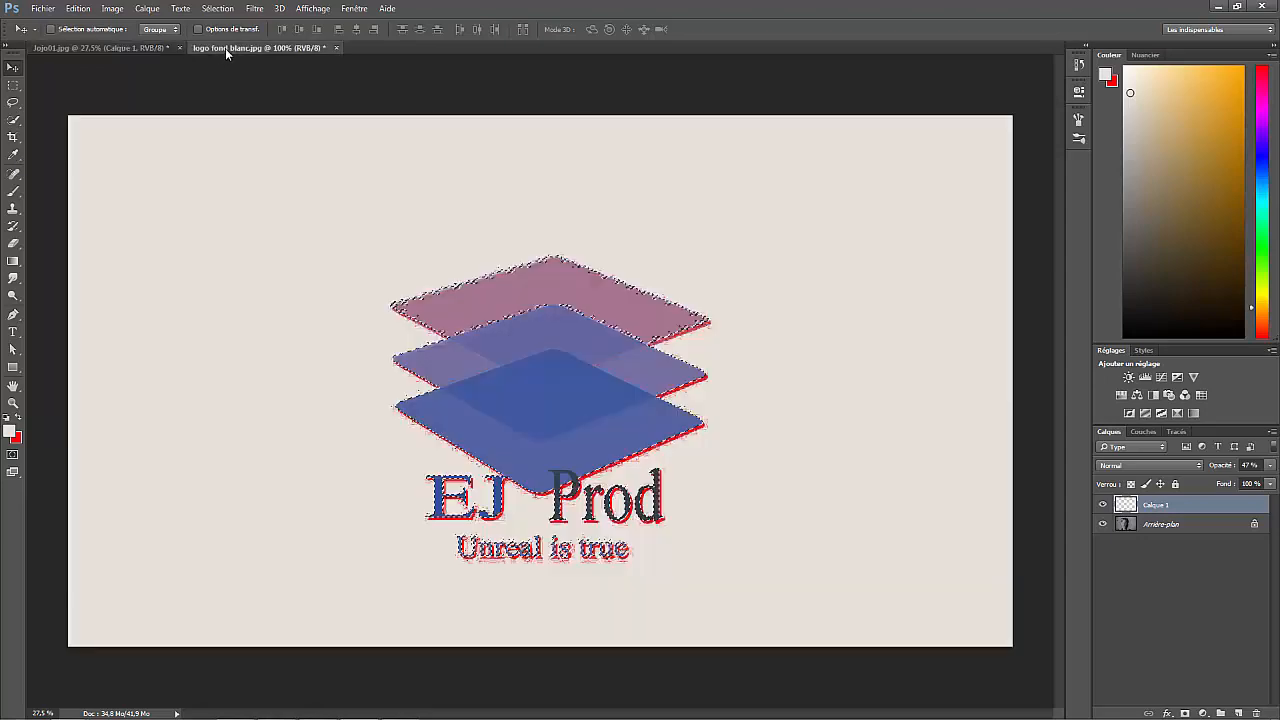
{"action": "left_click", "coordinate": [118, 10]}
{"action": "mouse_move", "coordinate": [127, 46]}
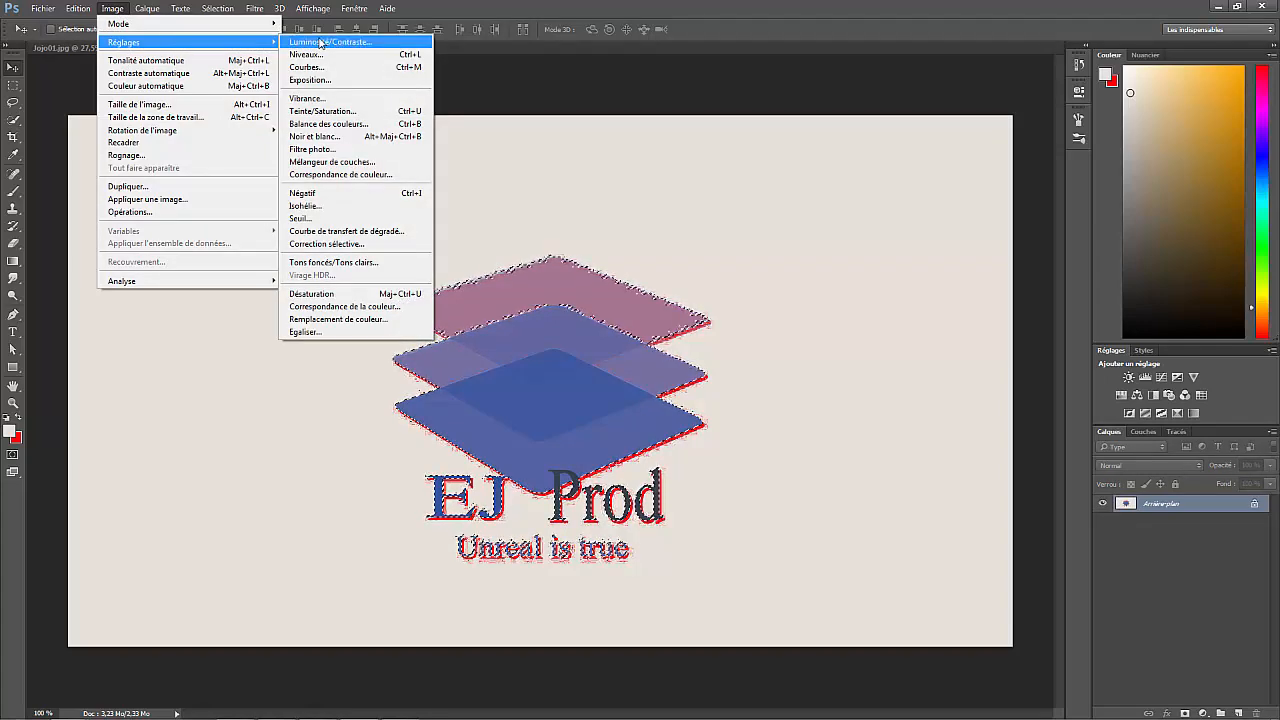
{"action": "left_click", "coordinate": [184, 105]}
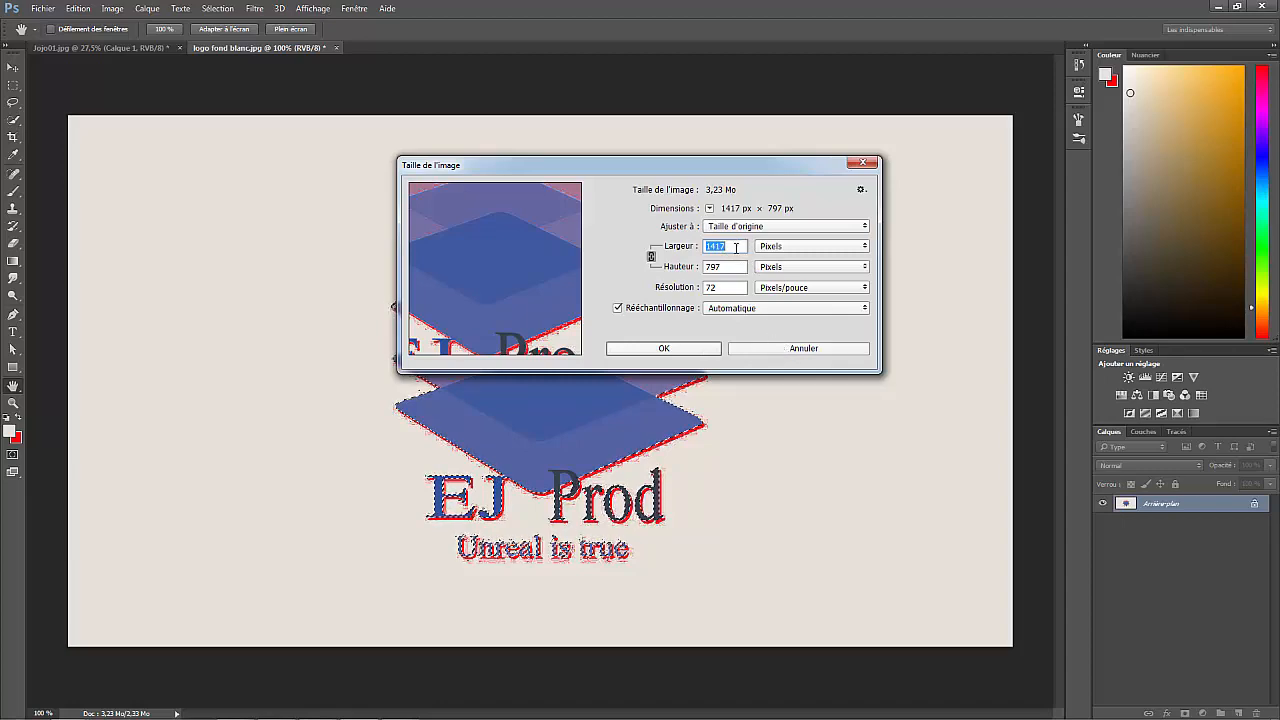
{"action": "left_click", "coordinate": [782, 350]}
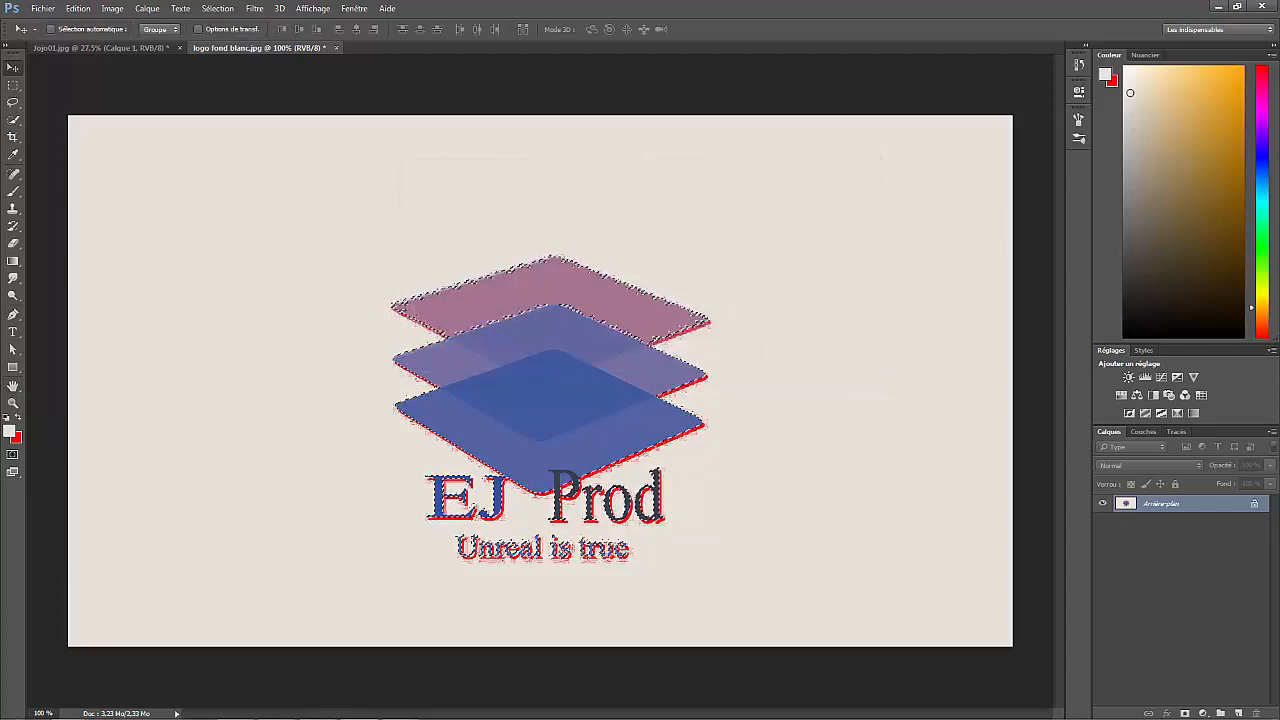
Create a new document 1417 pixels wide and 917 pixels high at 72 pixels/inch with a transparent background.
{"action": "left_click", "coordinate": [52, 11]}
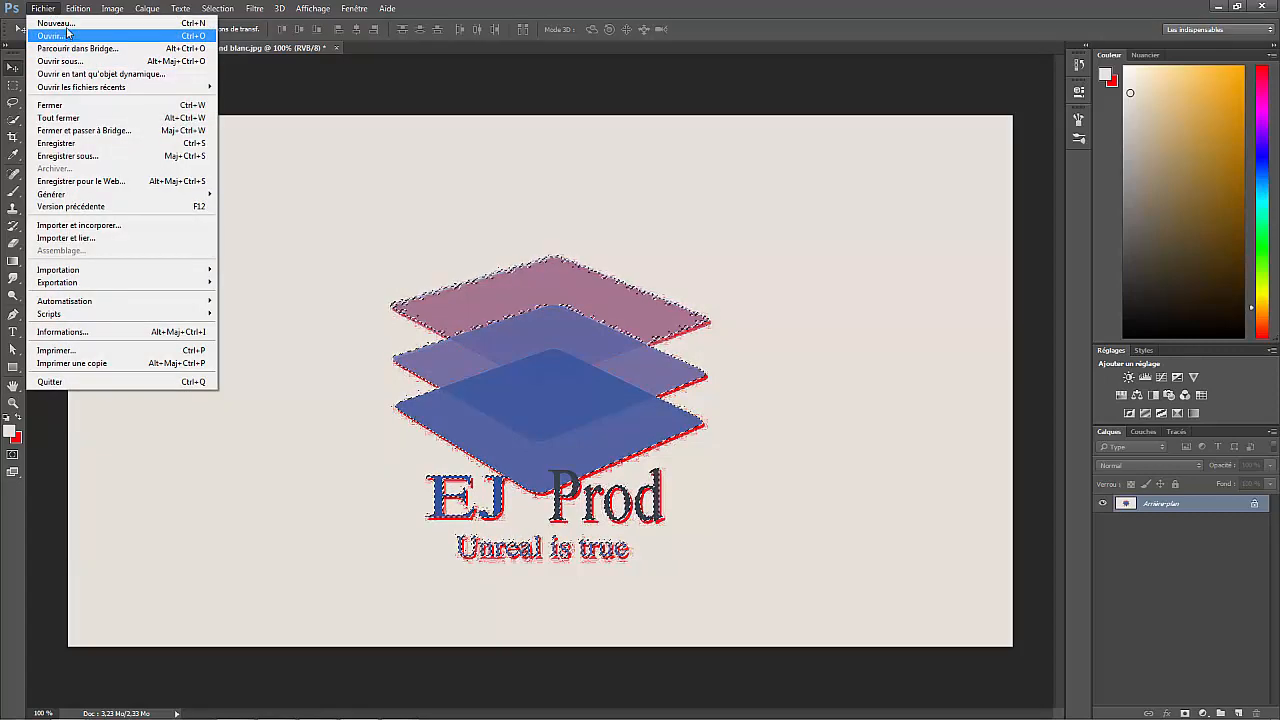
{"action": "left_click", "coordinate": [45, 20]}
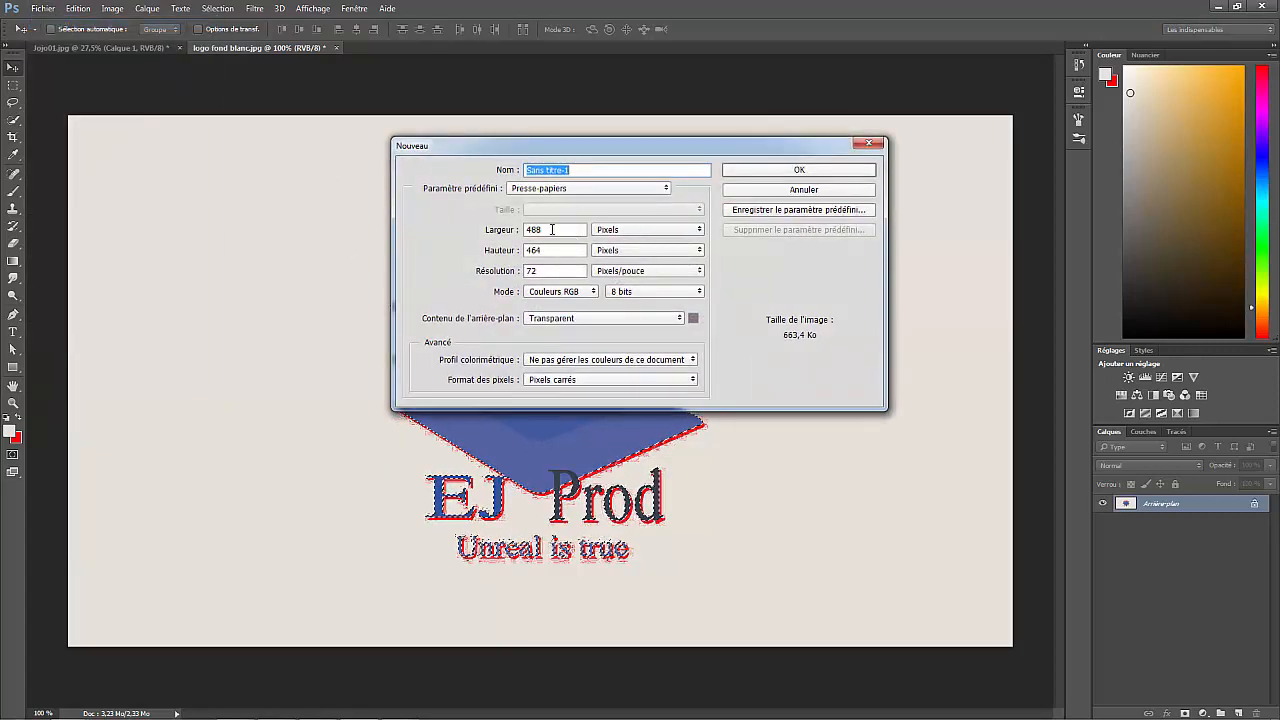
{"action": "left_click", "coordinate": [551, 229]}
{"action": "type", "text": "1417"}
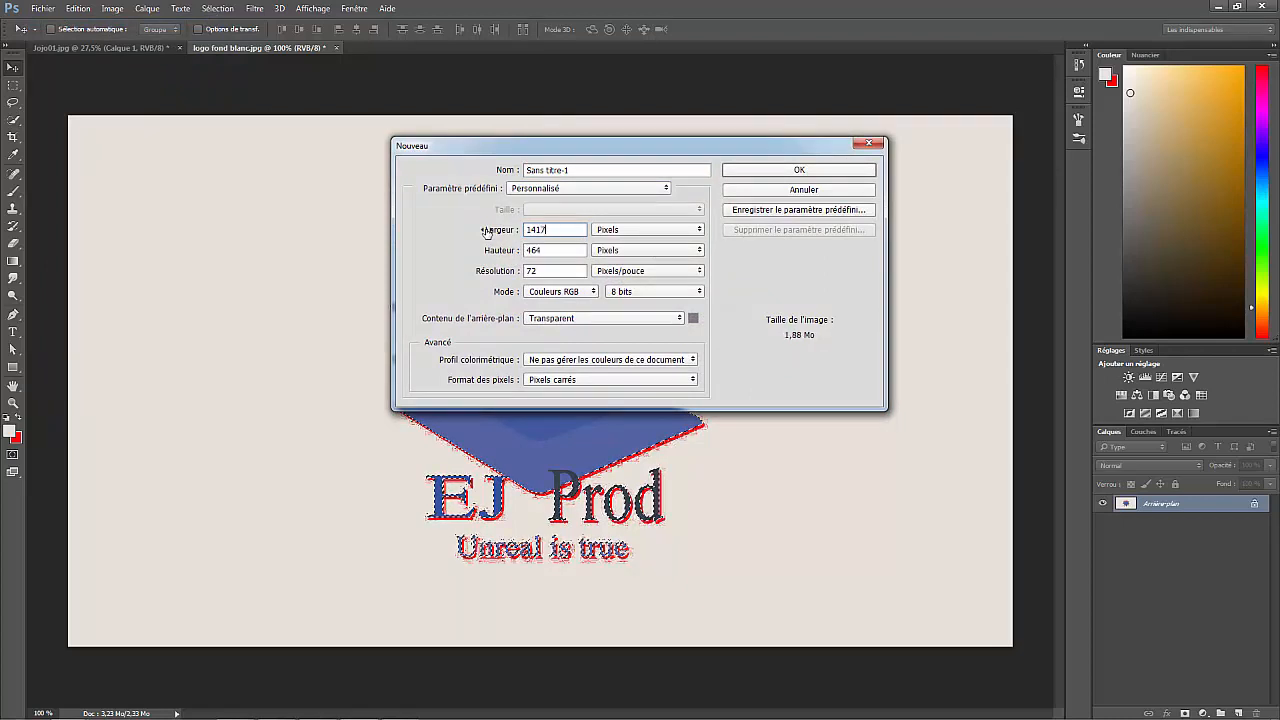
{"action": "key", "text": "Tab"}
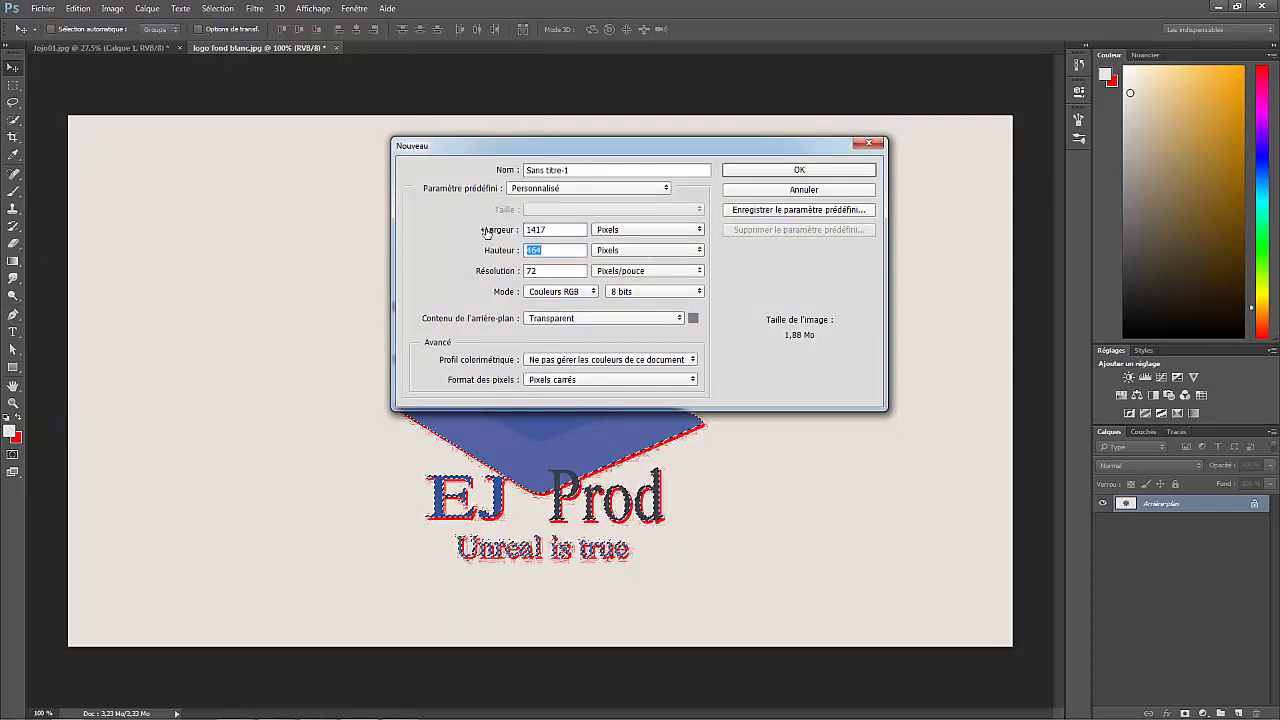
{"action": "type", "text": "917"}
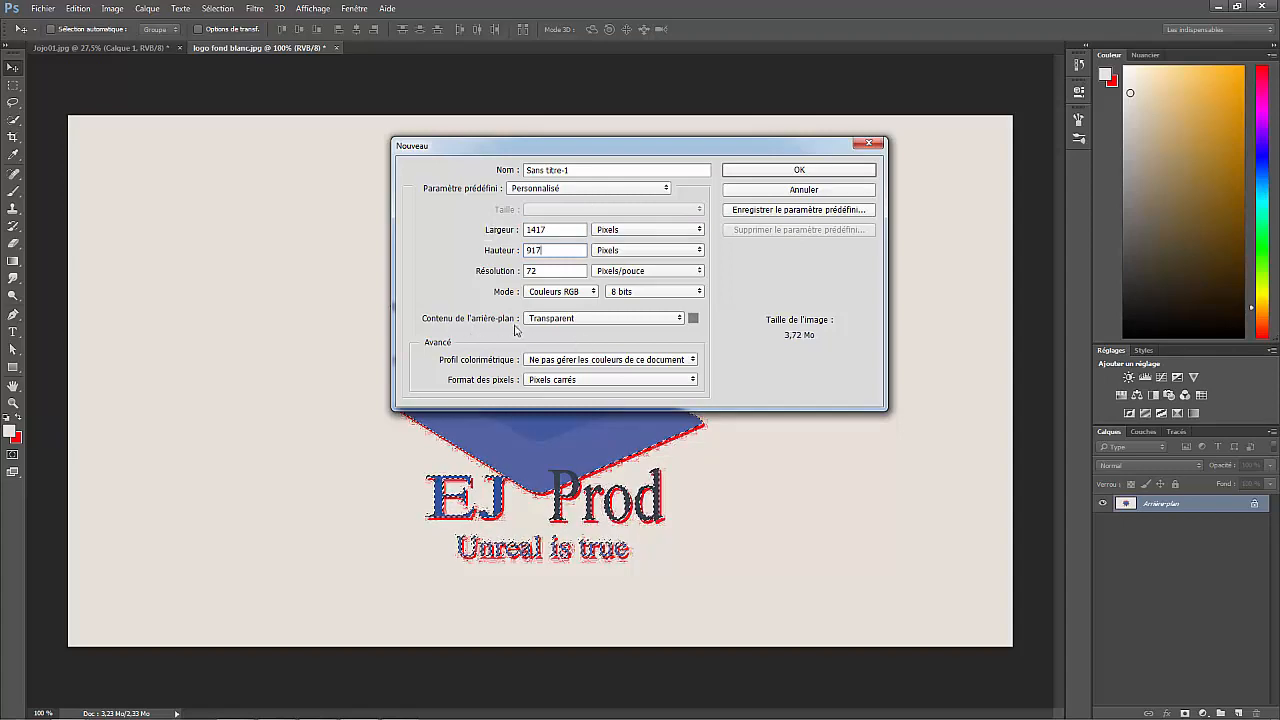
{"action": "left_click", "coordinate": [848, 174]}
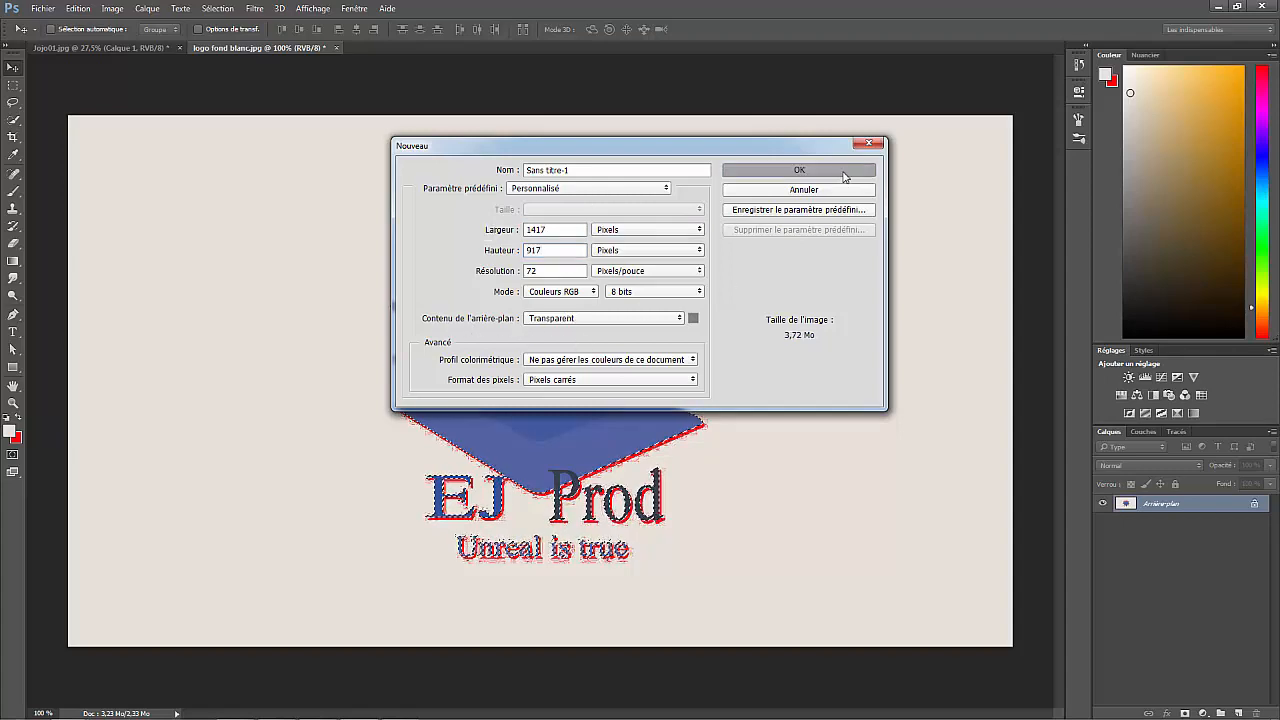
Paste the copied logo into the new transparent document and adjust its position near the centre of the canvas.
{"action": "left_click", "coordinate": [78, 8]}
{"action": "left_click", "coordinate": [114, 125]}
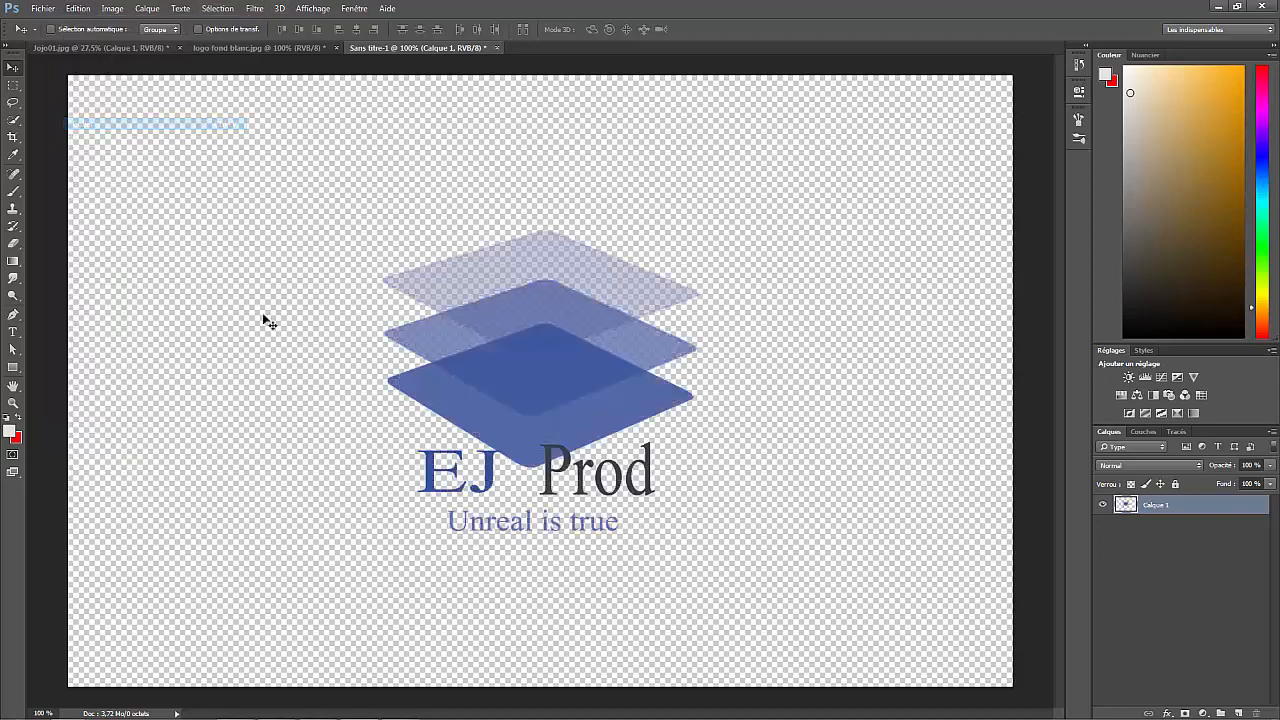
{"action": "left_click_drag", "start_coordinate": [537, 266], "coordinate": [530, 252]}
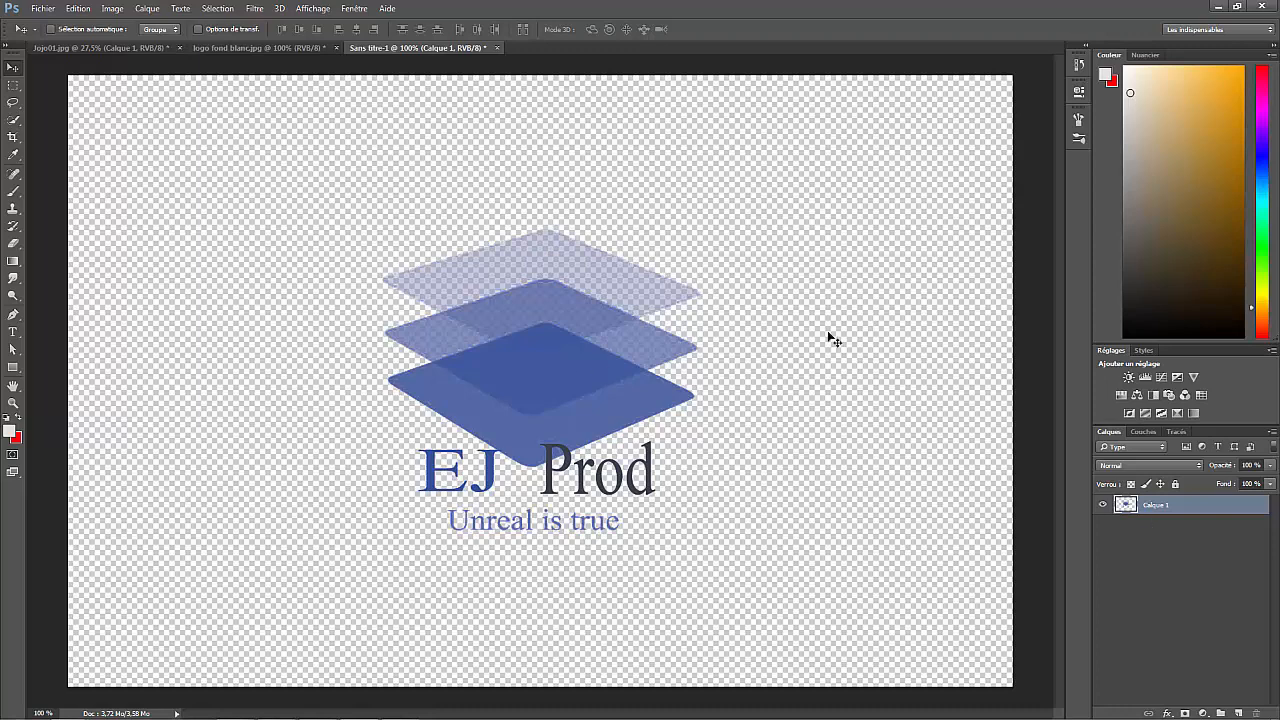
Start saving the transparent logo document as a new file, reviewing the available file formats and selecting the default file name.
{"action": "left_click", "coordinate": [43, 8]}
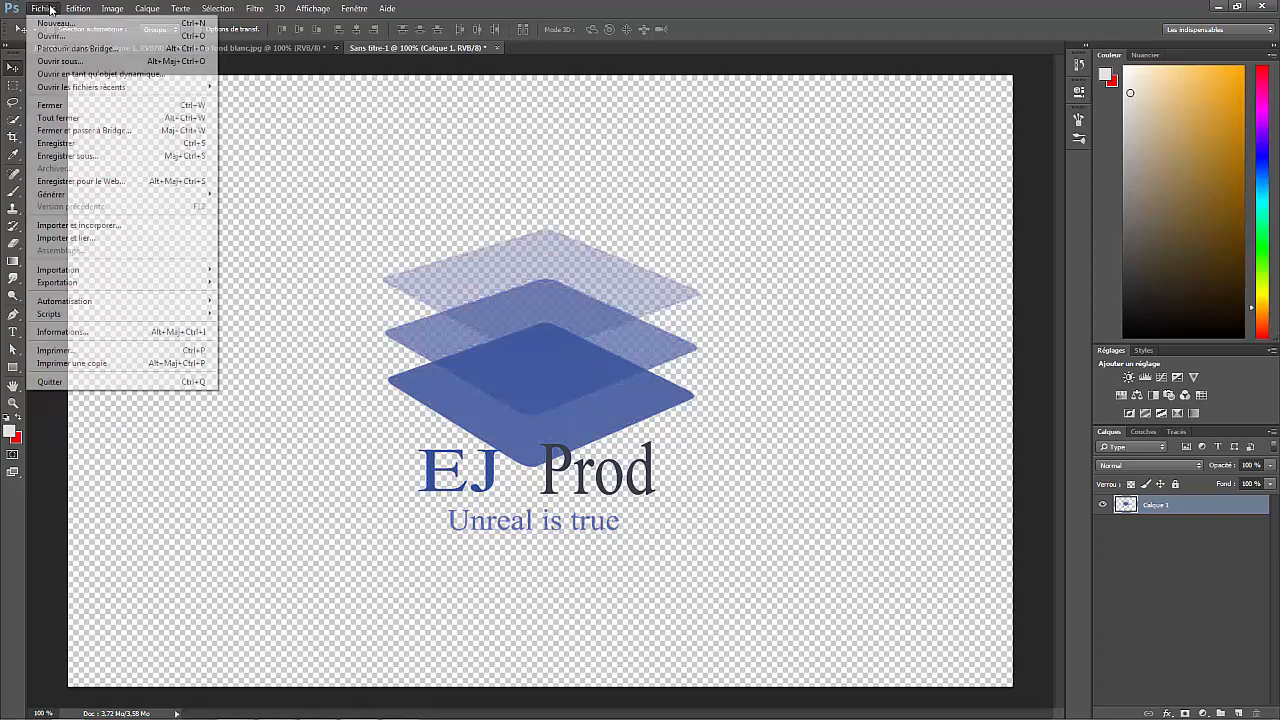
{"action": "left_click", "coordinate": [70, 156]}
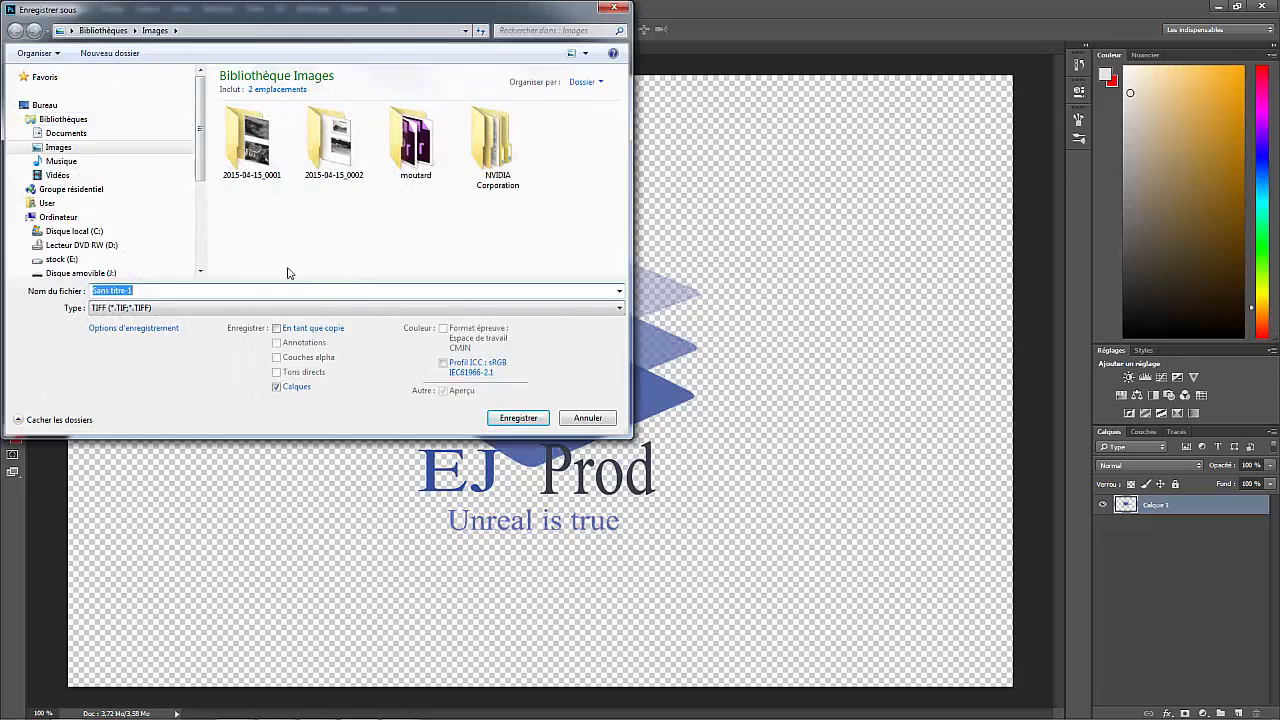
{"action": "left_click", "coordinate": [618, 310]}
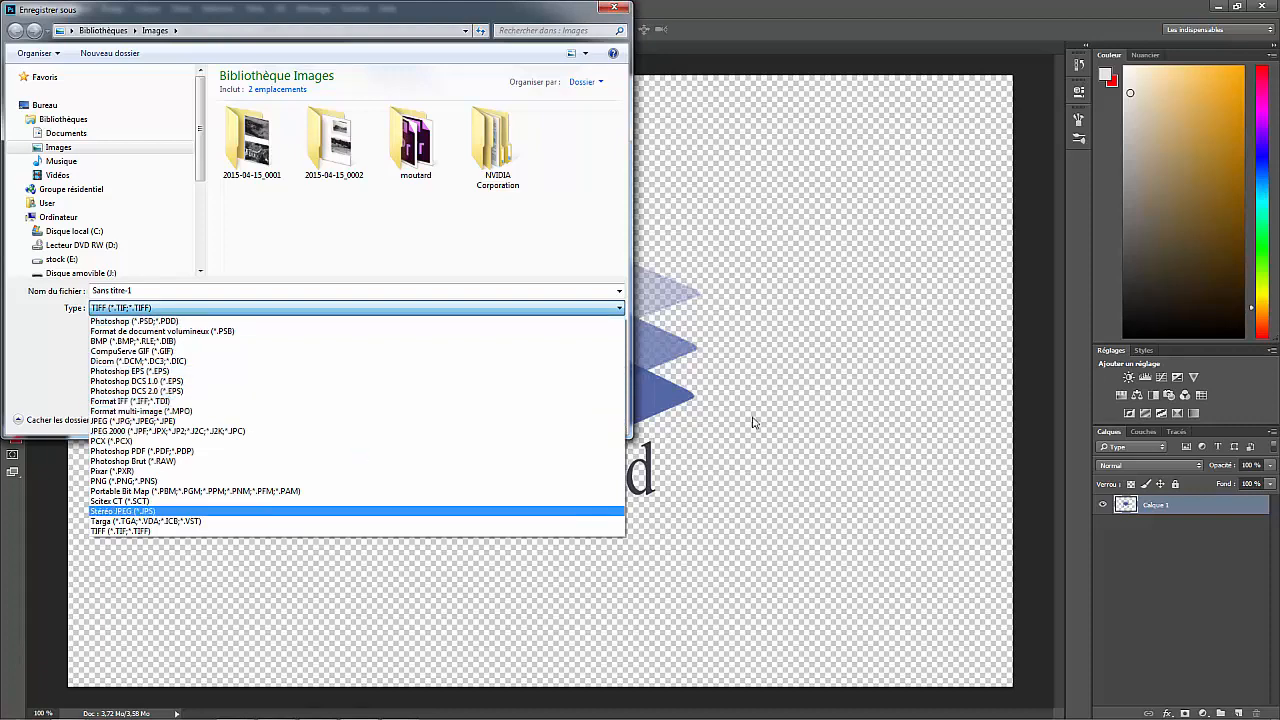
{"action": "left_click", "coordinate": [837, 414]}
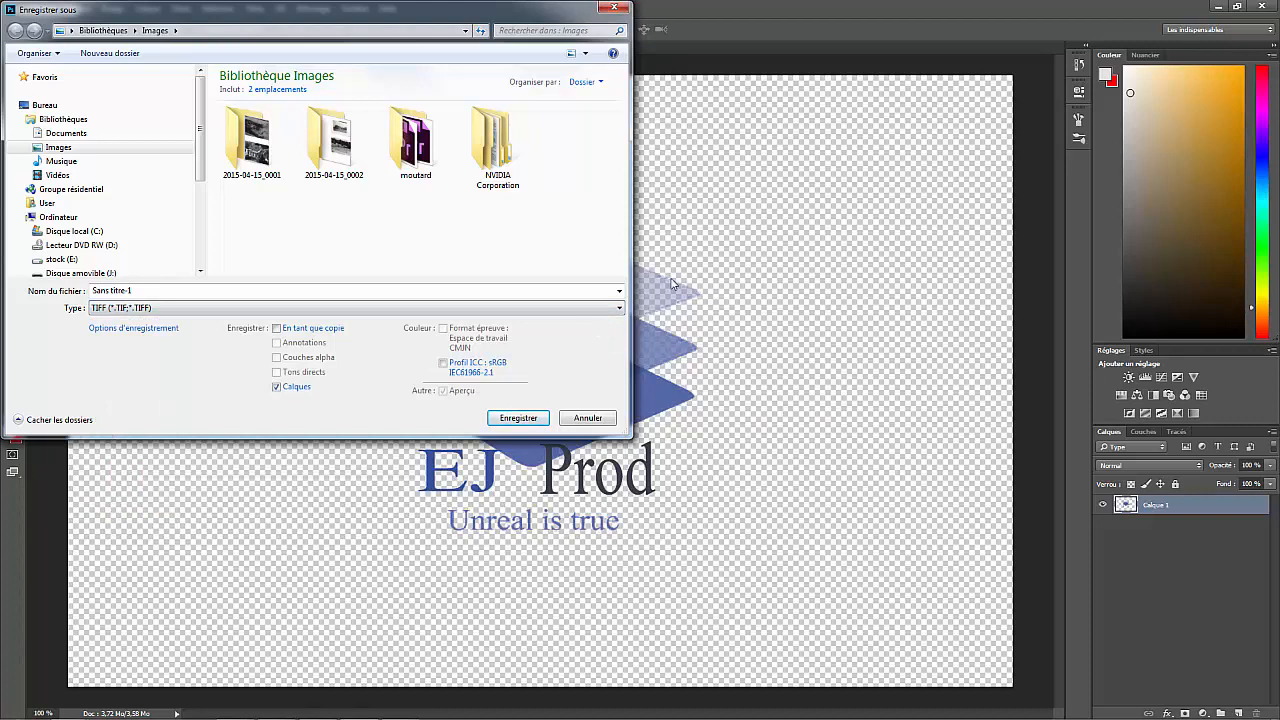
{"action": "left_click", "coordinate": [810, 343]}
{"action": "left_click_drag", "start_coordinate": [133, 290], "coordinate": [103, 290]}
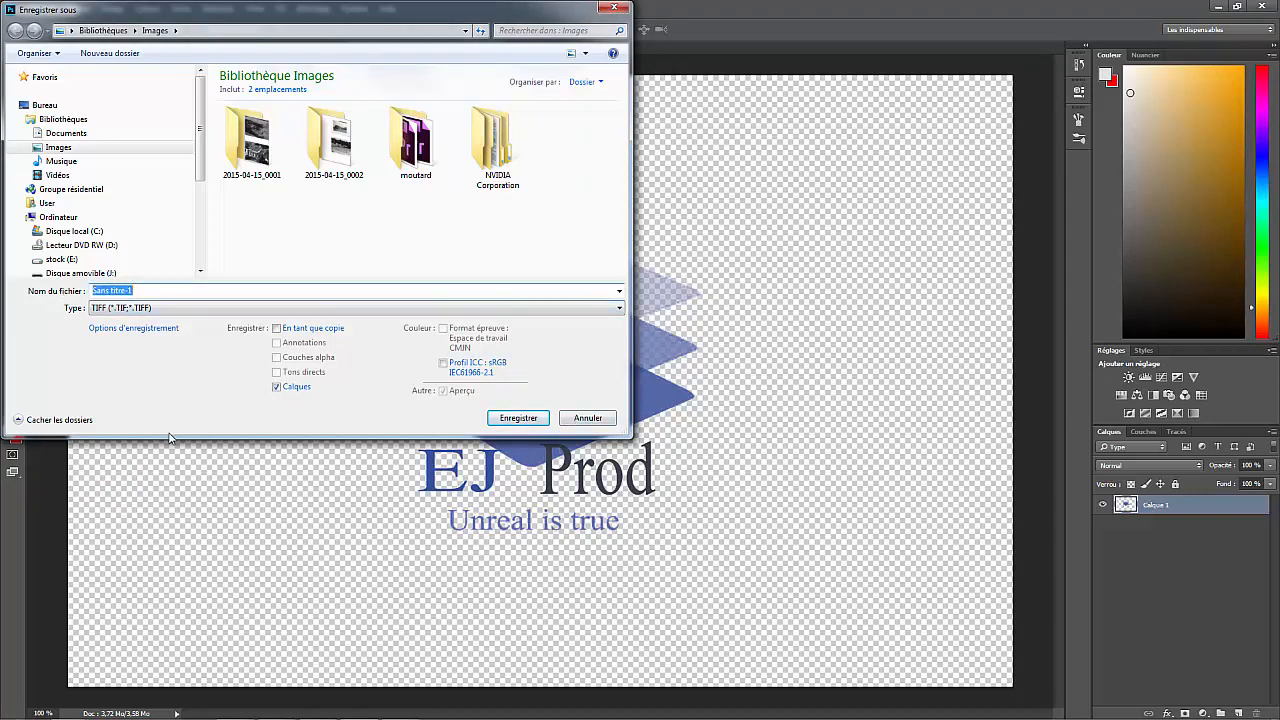